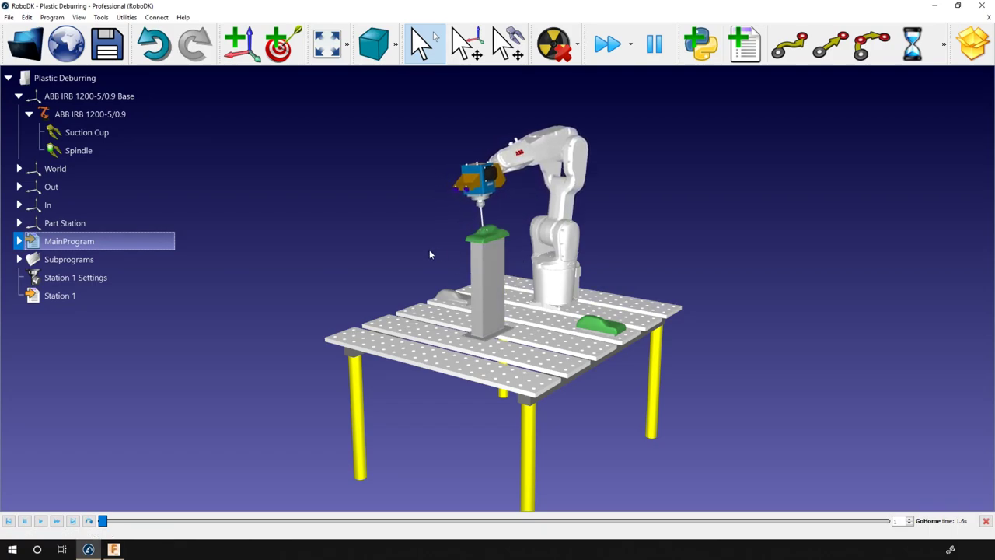
Zoom in and orbit above the table, then expand Subprograms to list Pick, Drop, Station, GoHome, Replace Objects.
scroll(484, 161, "up", 2)
scroll(484, 160, "up", 3)
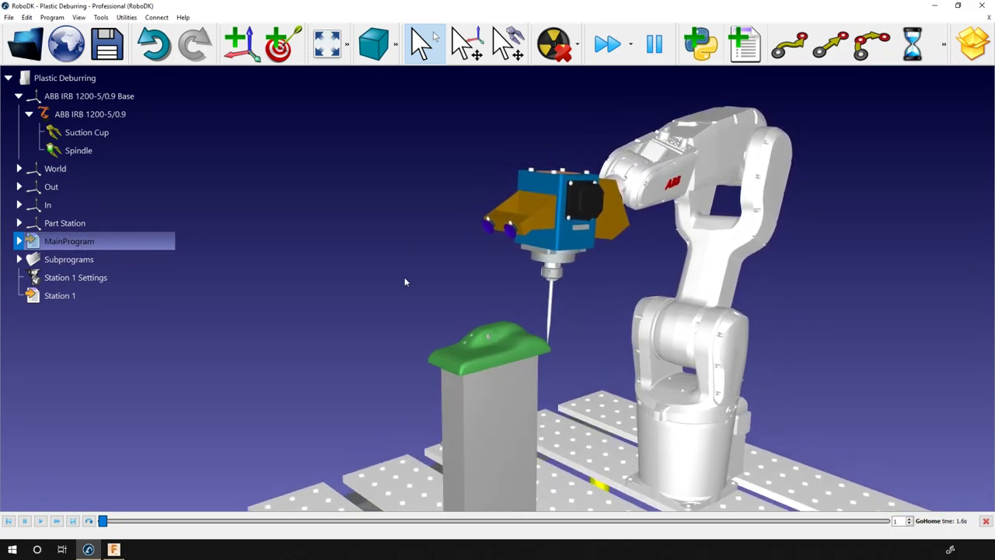
left_click_drag(404, 280, 420, 250)
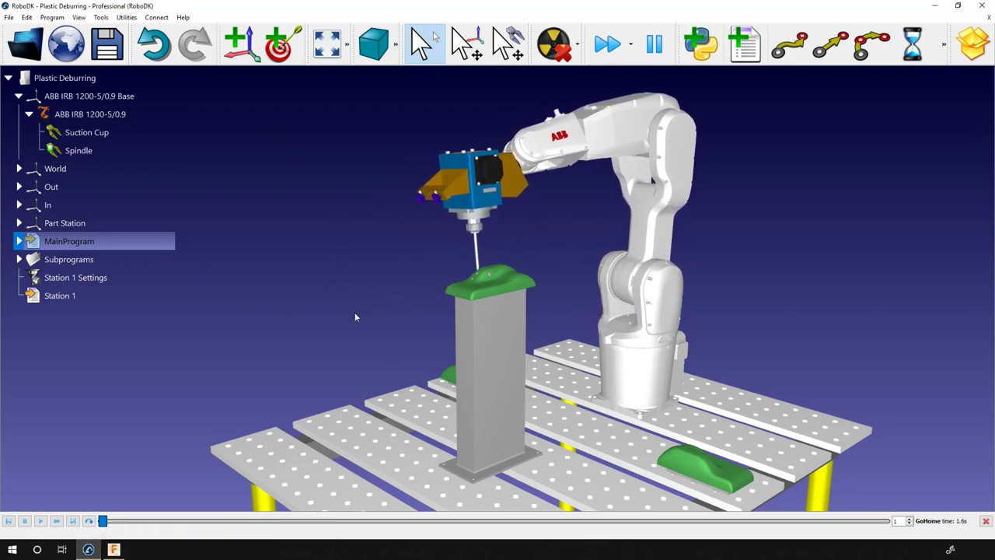
left_click(18, 259)
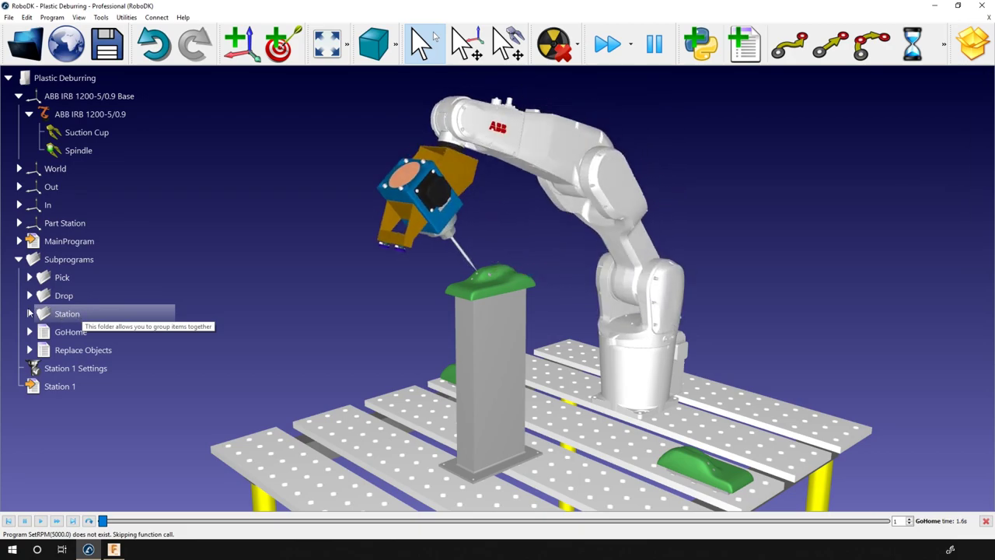
left_click(29, 313)
left_click(29, 313)
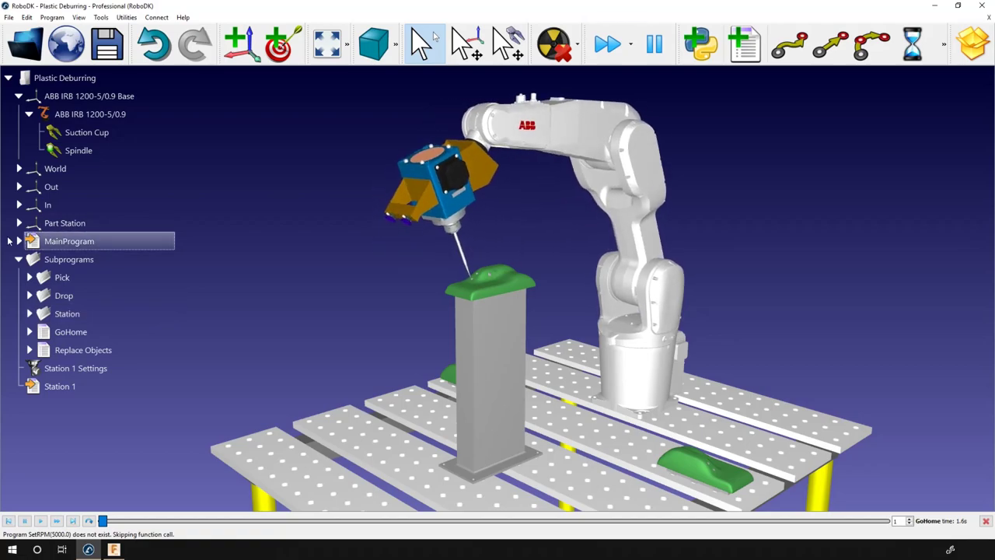
left_click(19, 241)
left_click_drag(175, 218, 174, 264)
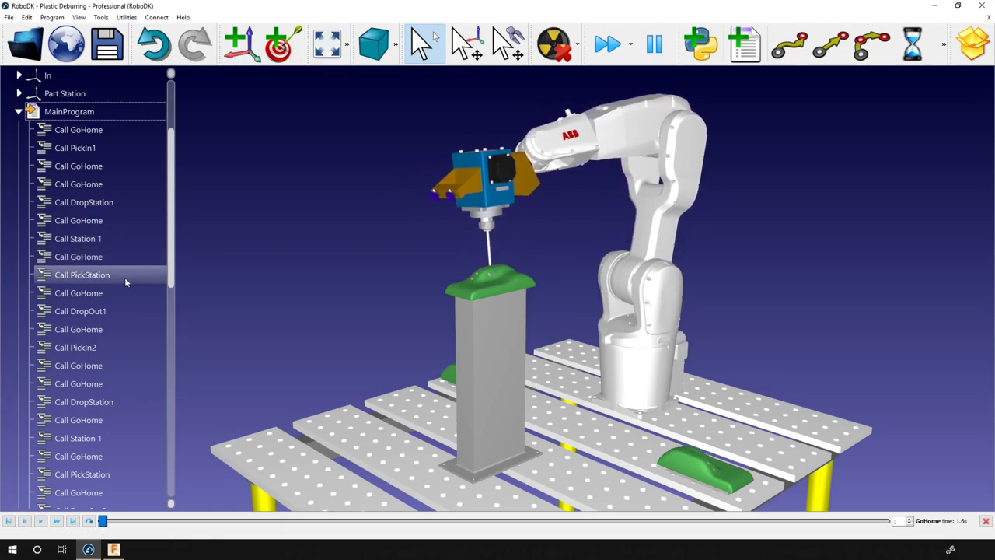
left_click(19, 112)
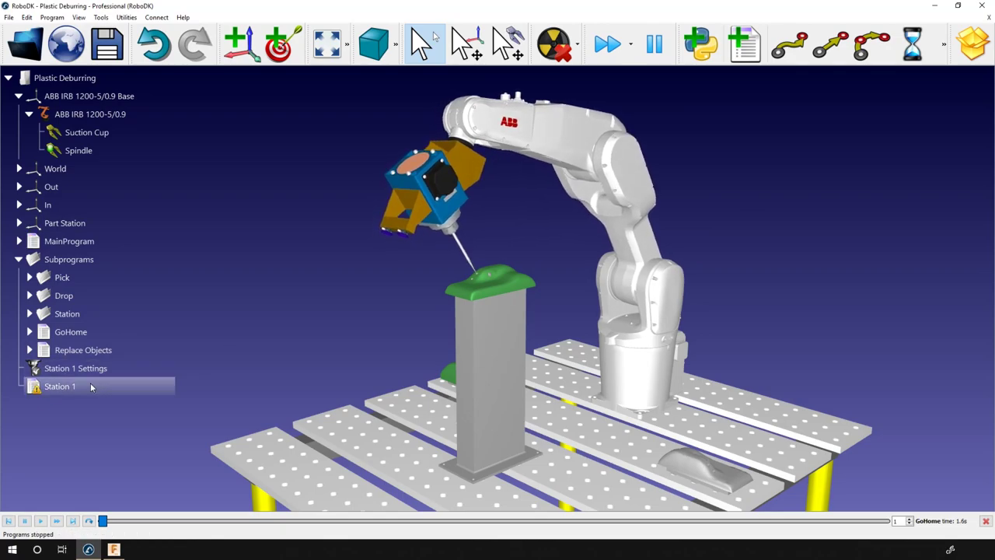
Delete Station 1 and Station 1 Settings, run MainProgram, and bring up Fusion 360.
key("Delete")
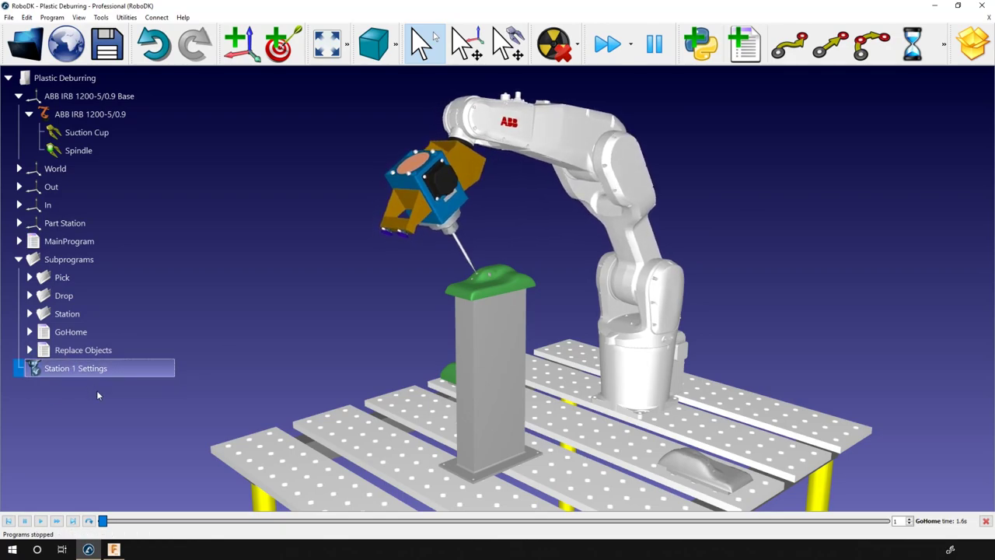
key("Delete")
double_click(62, 244)
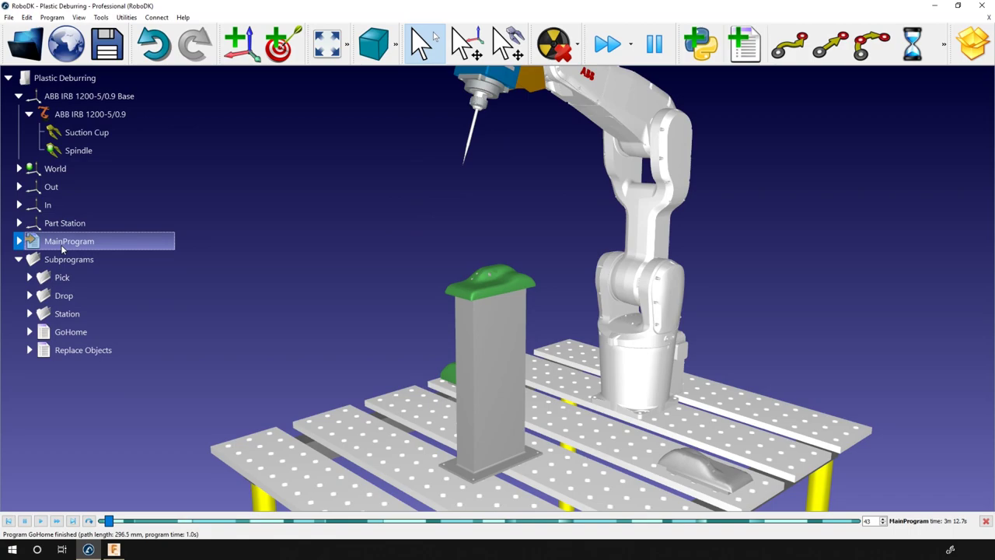
left_click(115, 549)
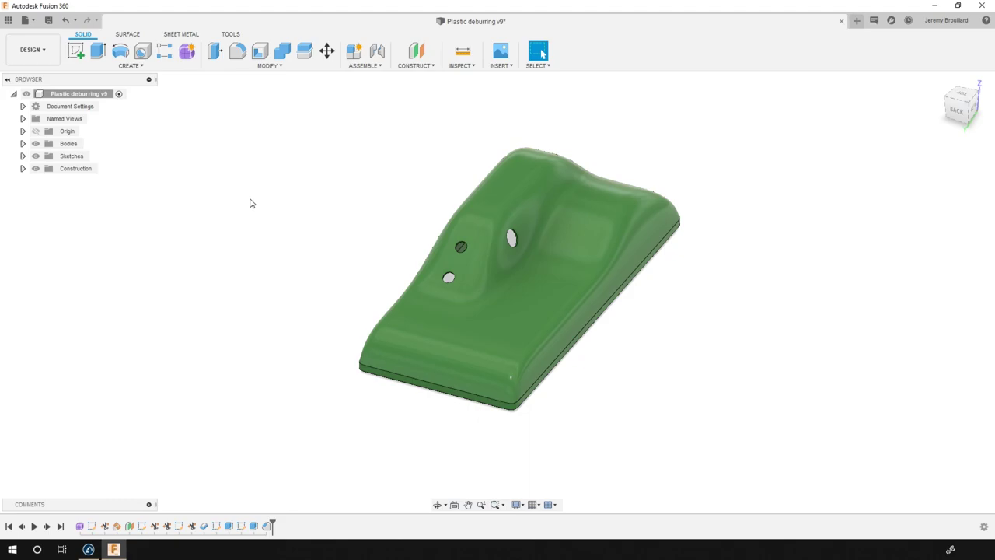
Switch the Plastic deburring v9 document from the Design to the Manufacture workspace.
left_click(49, 49)
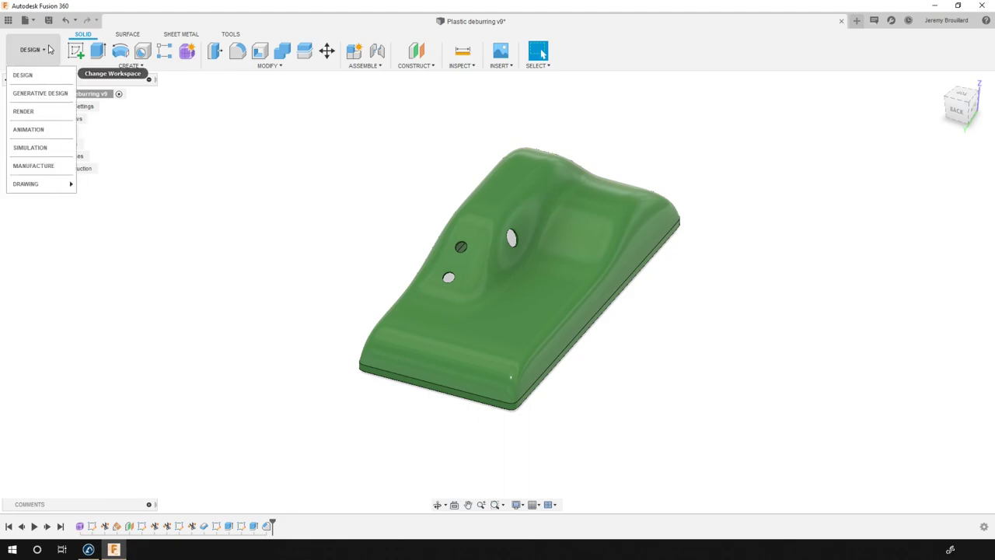
left_click(46, 165)
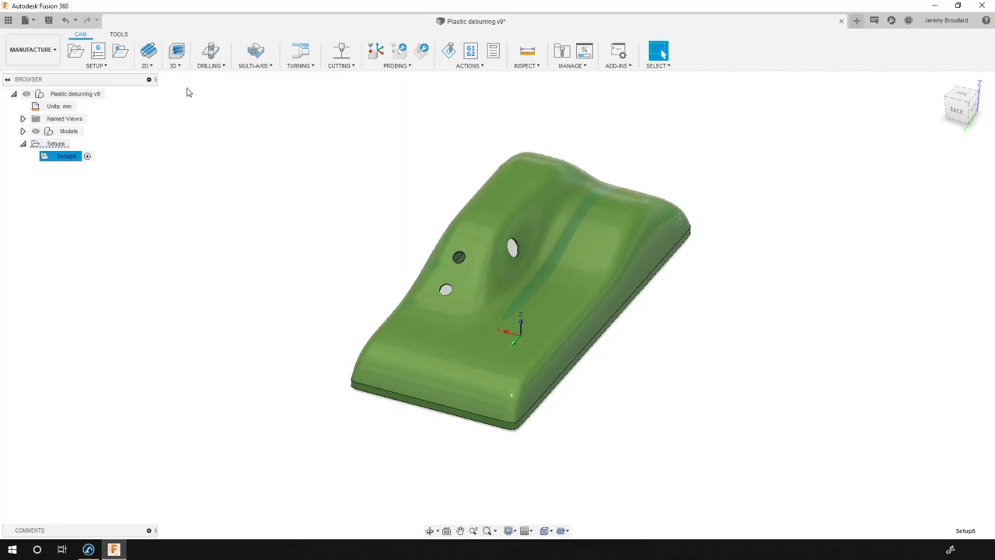
Create Swarf8 on the oval hole face with the Ø0.4 mm 5° tapered mill, machining the other side.
left_click(255, 65)
left_click(264, 82)
scroll(548, 245, "up", 5)
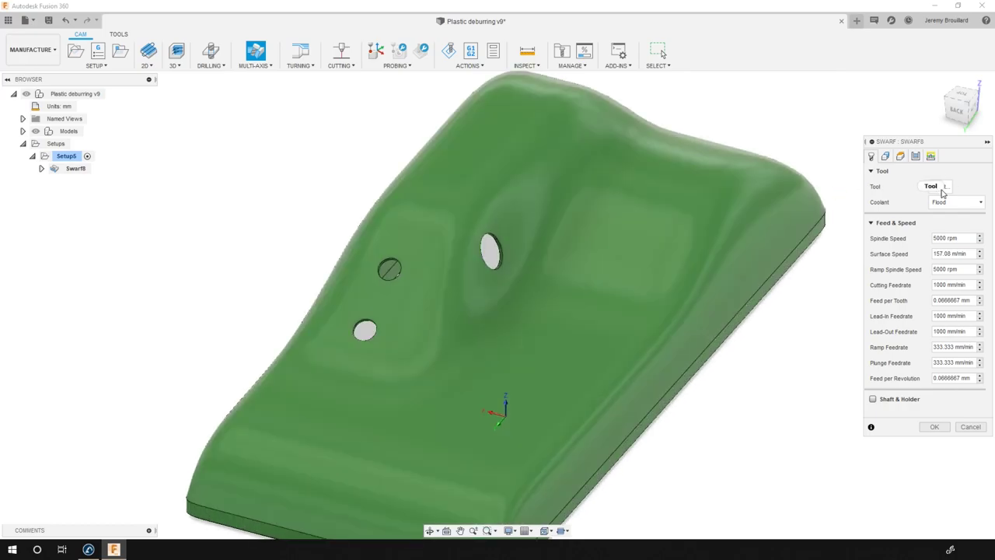
left_click(940, 187)
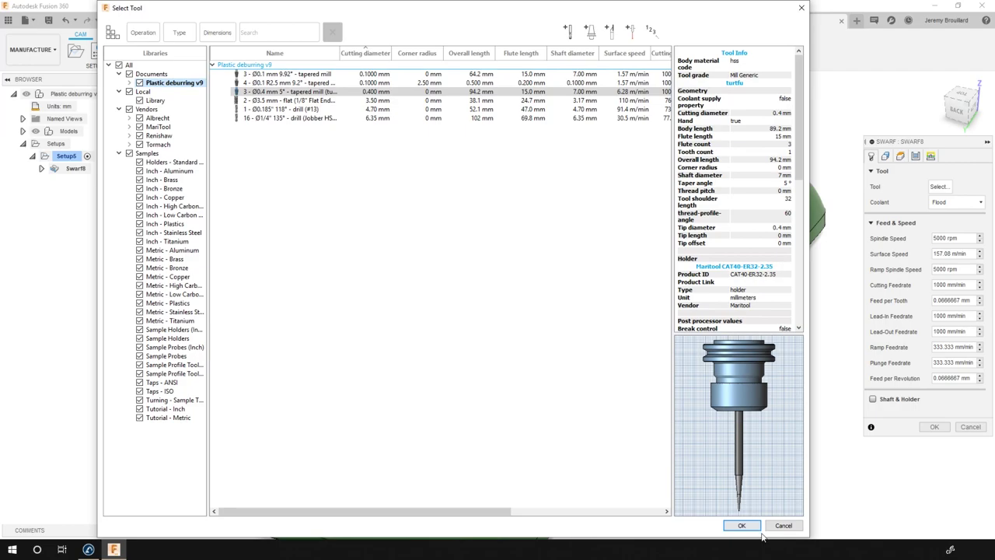
left_click(743, 526)
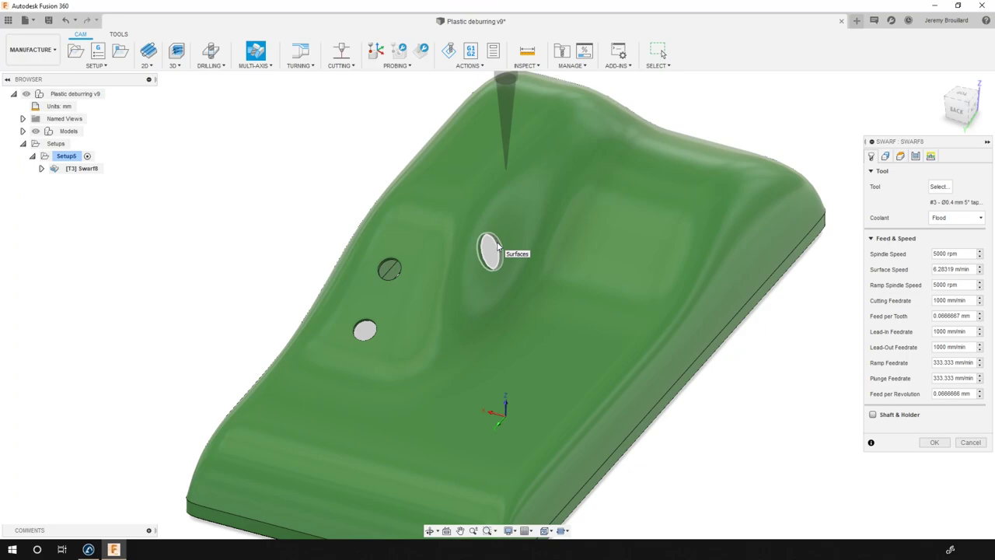
left_click(498, 248)
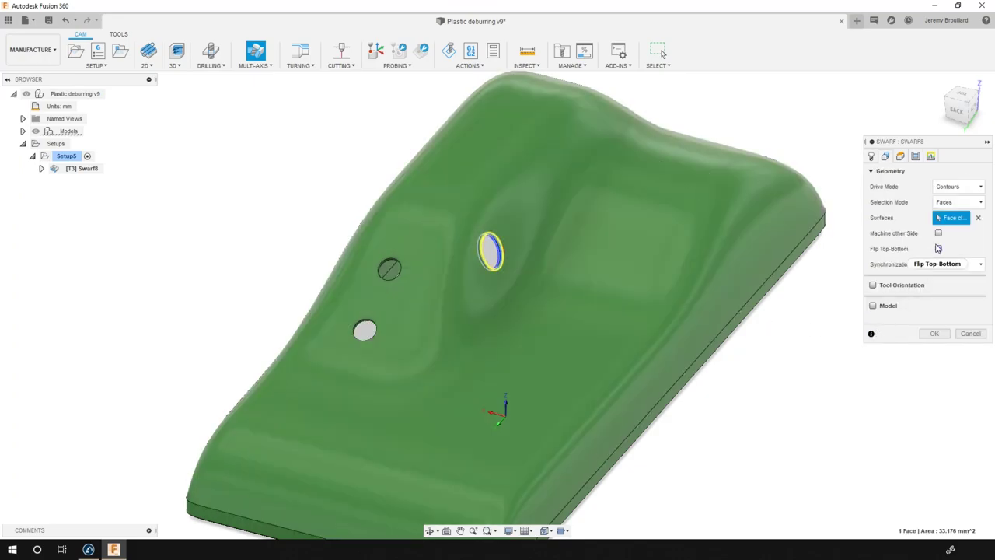
left_click(938, 233)
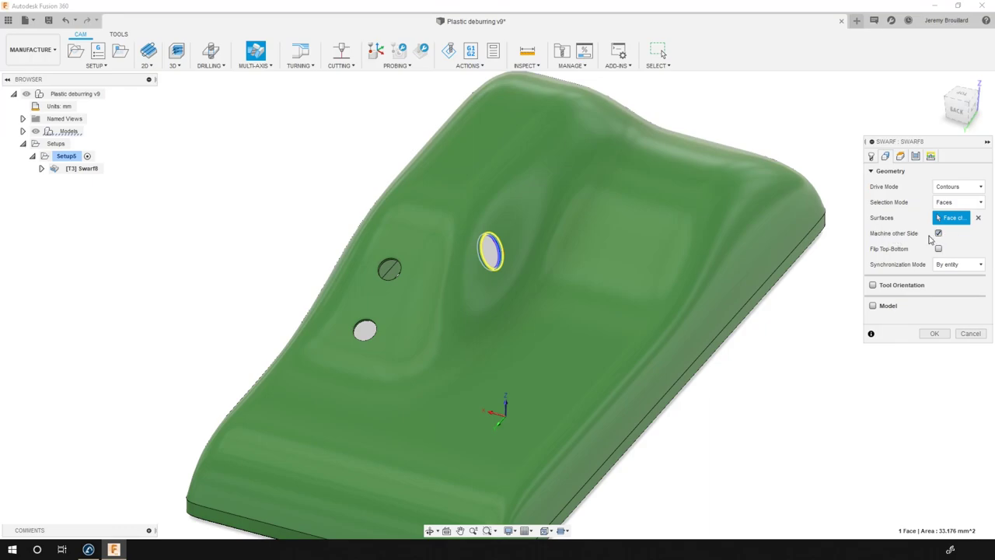
left_click(944, 334)
left_click(944, 335)
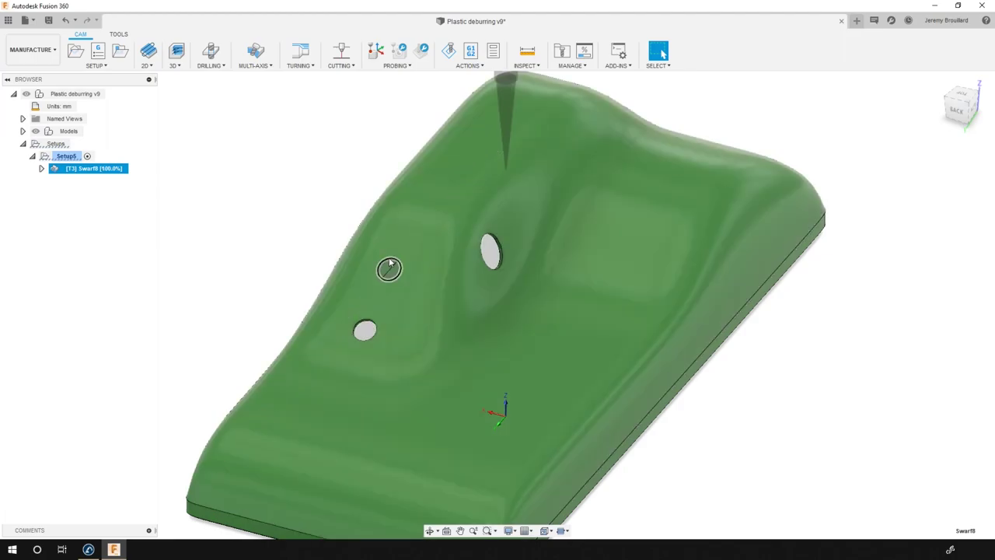
Add Swarf9 on the slotted hole's inner face, machining the other side.
scroll(390, 267, "up", 5)
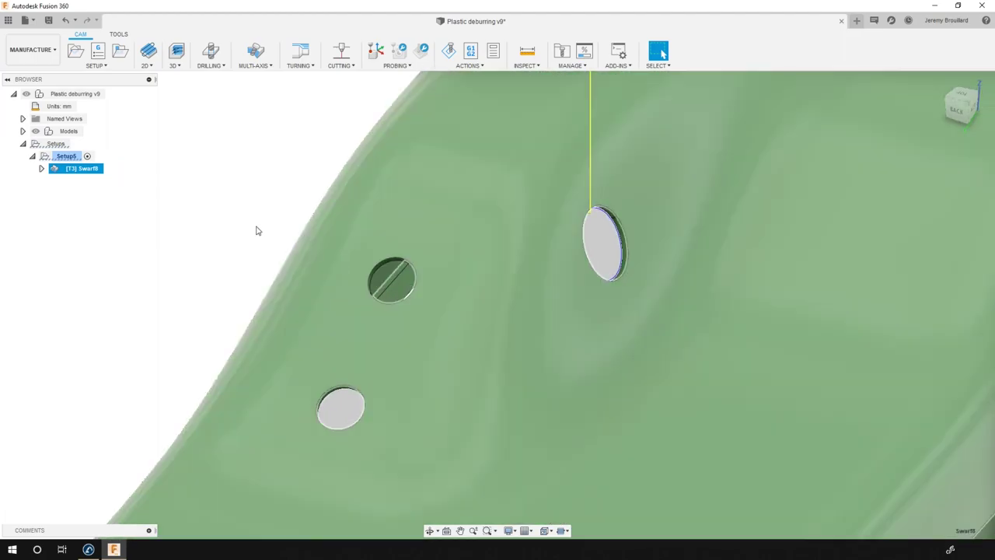
left_click(244, 67)
left_click(258, 77)
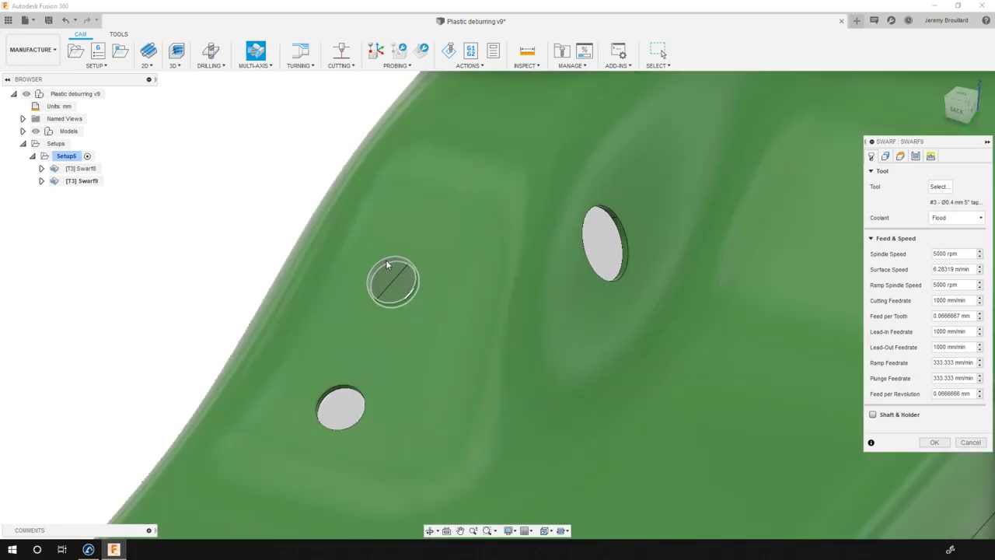
left_click(388, 270)
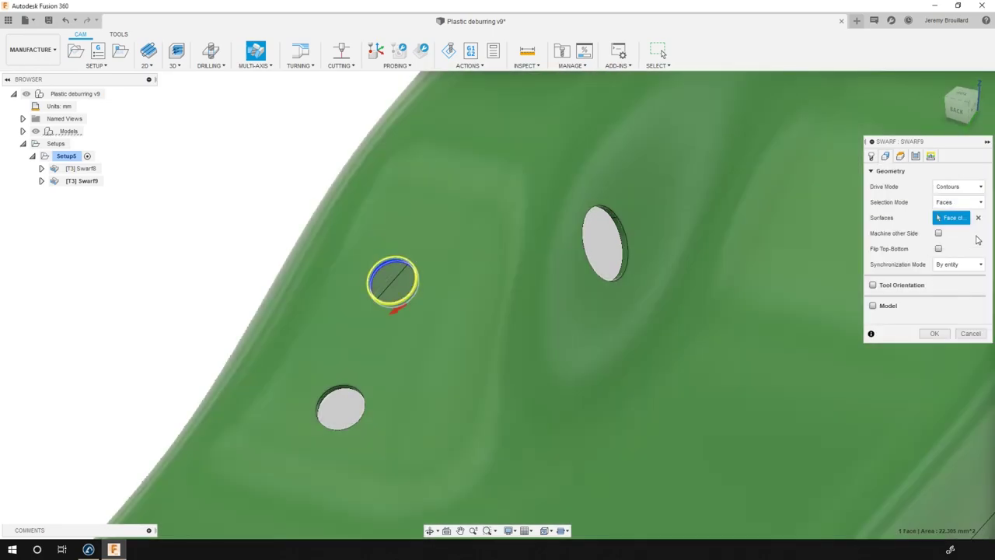
left_click(939, 233)
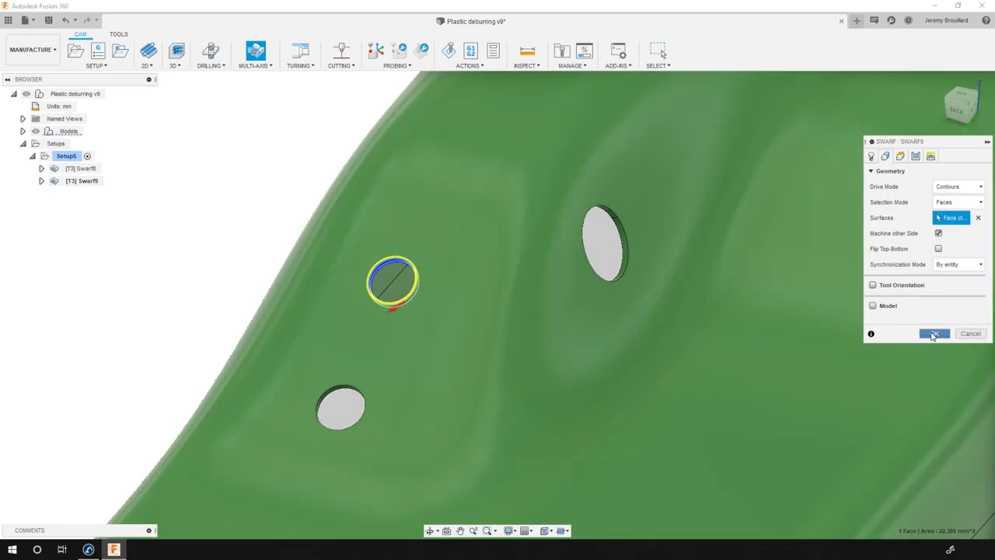
left_click(934, 333)
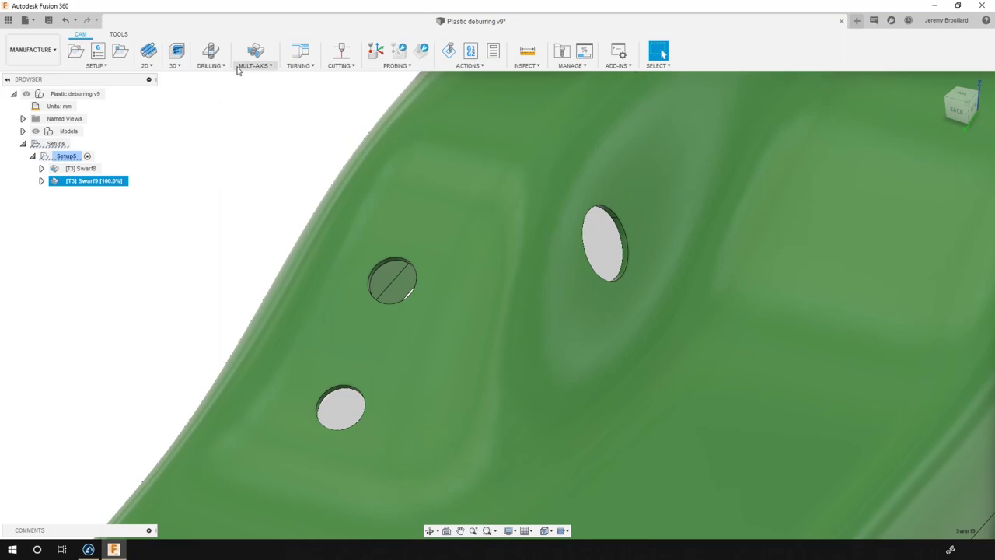
Add Swarf10 on the lower round hole's face.
left_click(244, 66)
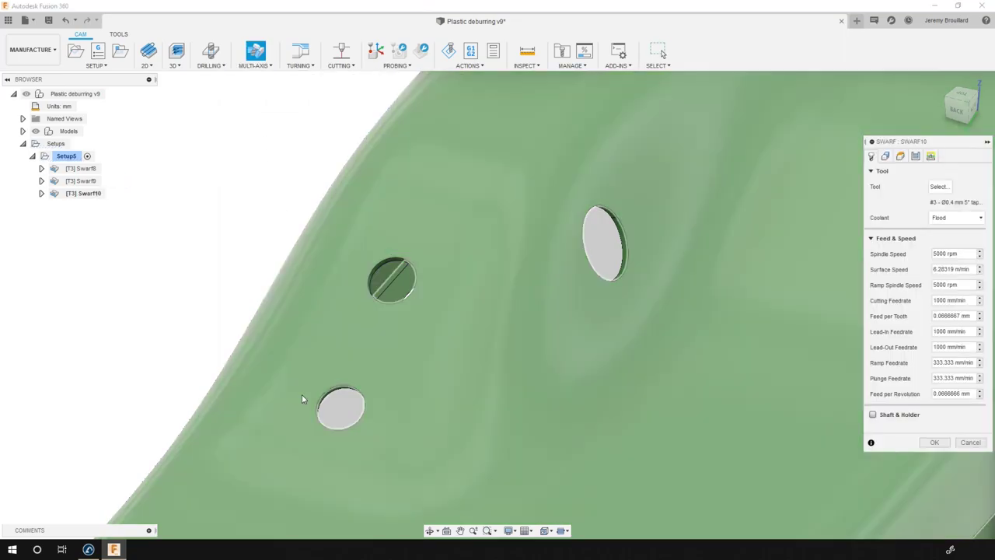
left_click(336, 405)
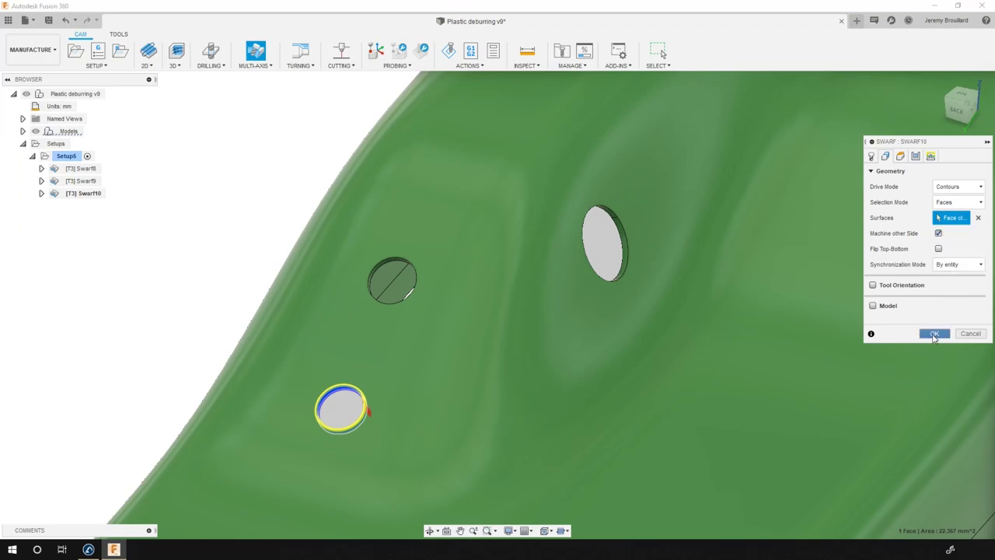
left_click(935, 333)
scroll(581, 409, "up", 2)
scroll(581, 409, "down", 8)
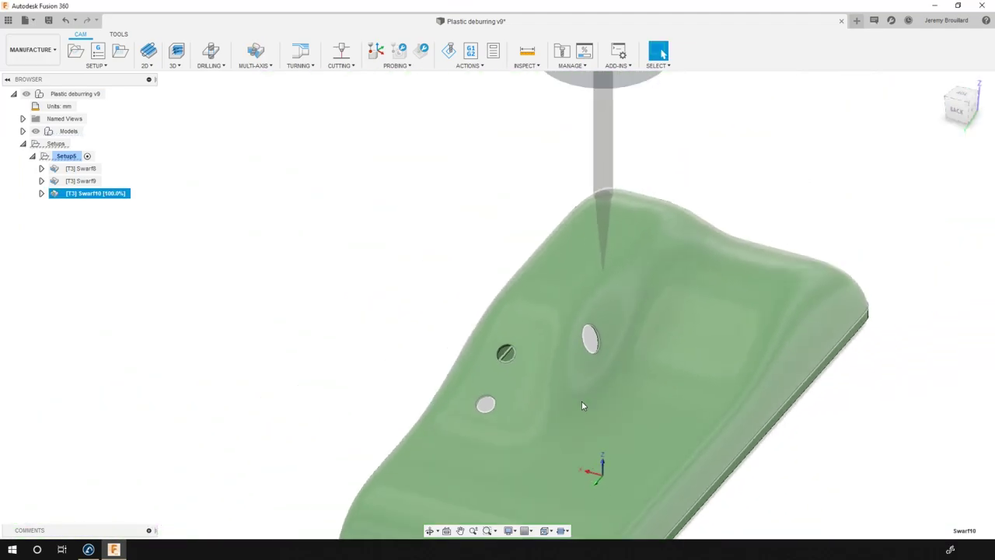
Build Swarf11 along the part's outer side face and deselect it.
middle_click_drag(582, 401, 545, 245)
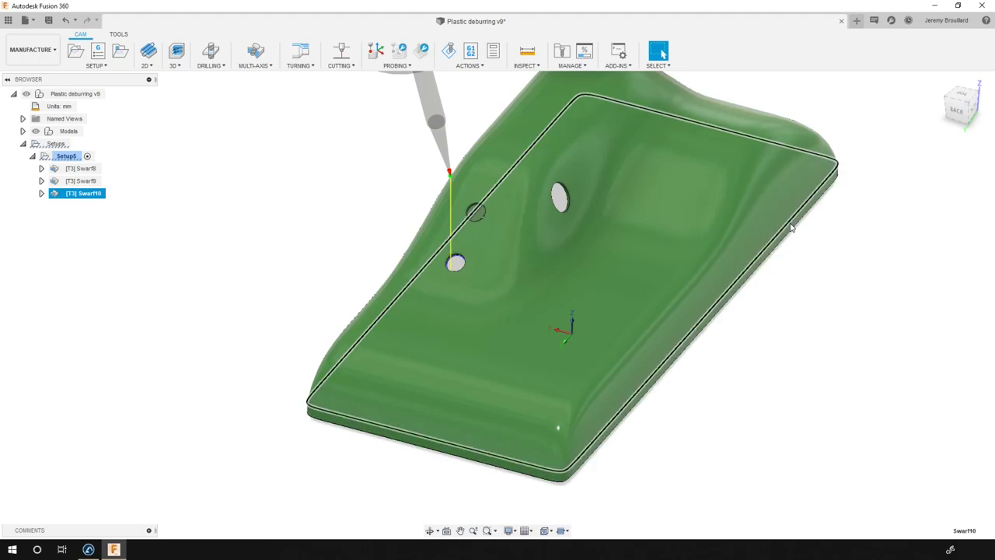
left_click(255, 65)
left_click(255, 78)
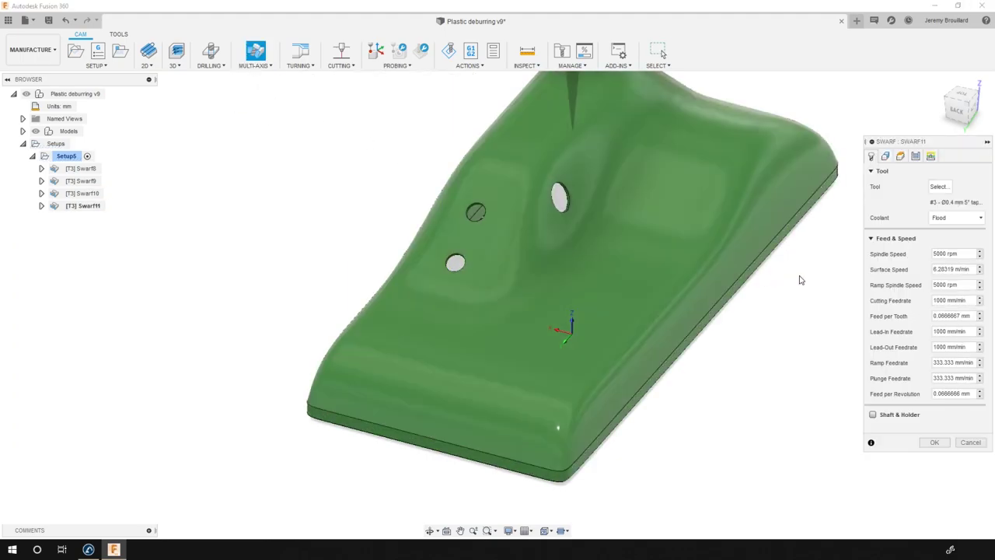
left_click(793, 230)
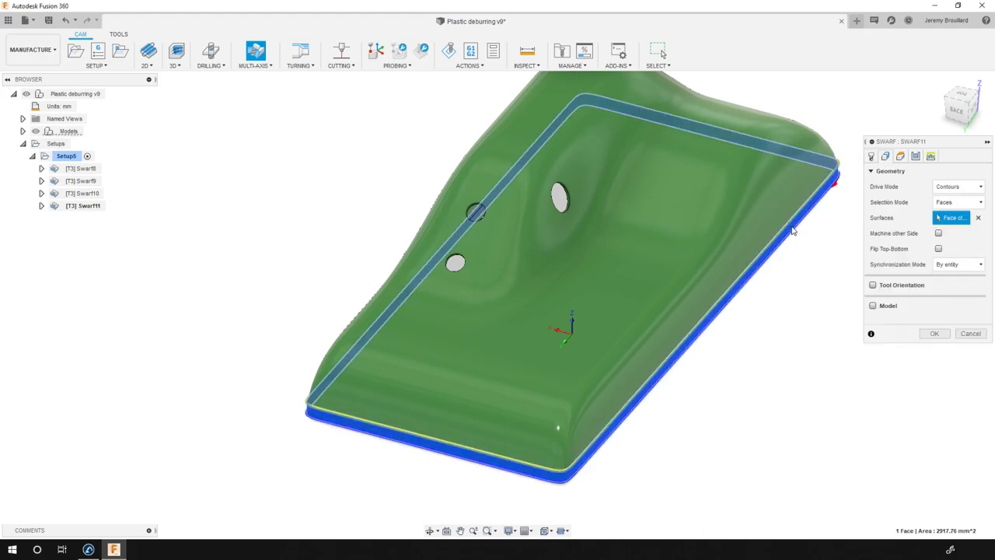
left_click(935, 333)
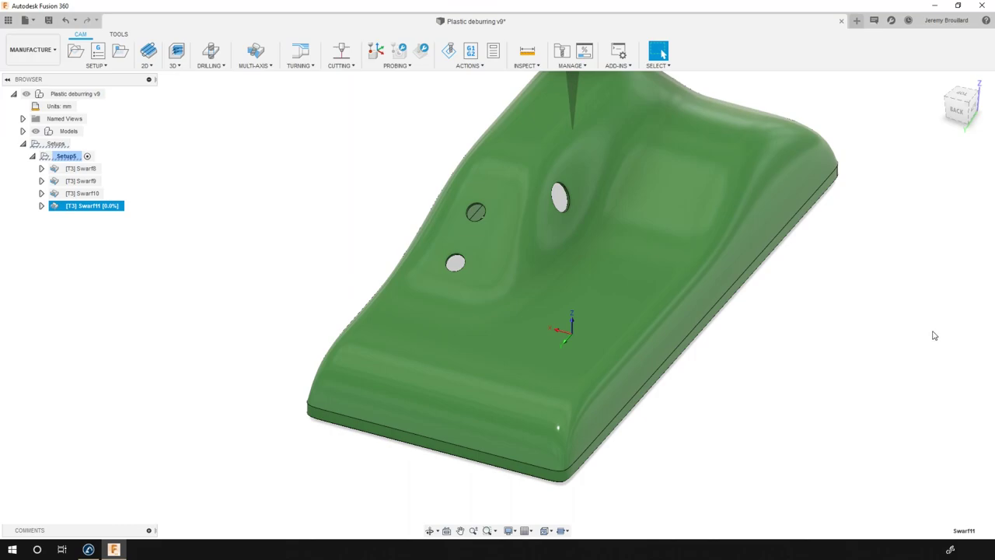
left_click(622, 455)
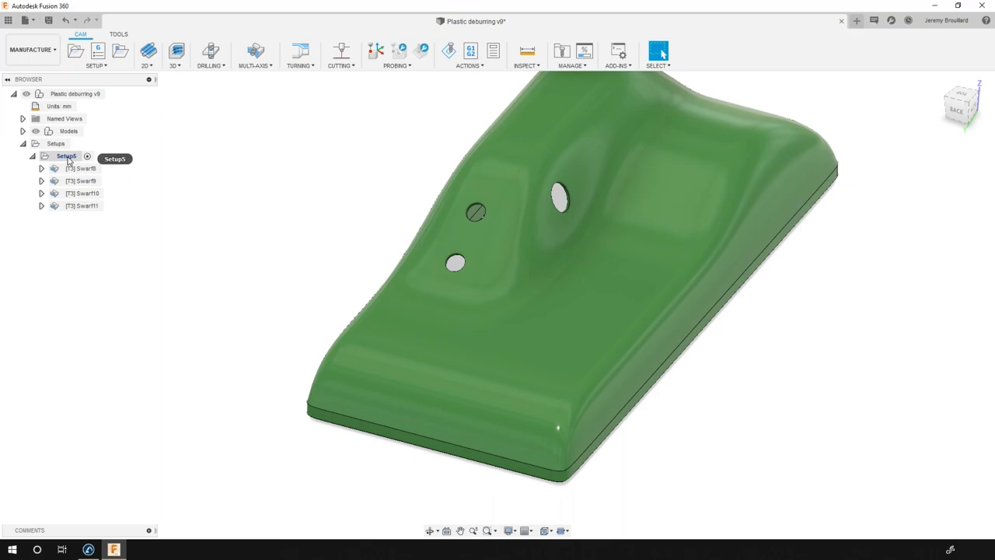
Simulate Setup5's Swarf8 to Swarf11 toolpaths, play then pause, and zoom out.
right_click(68, 159)
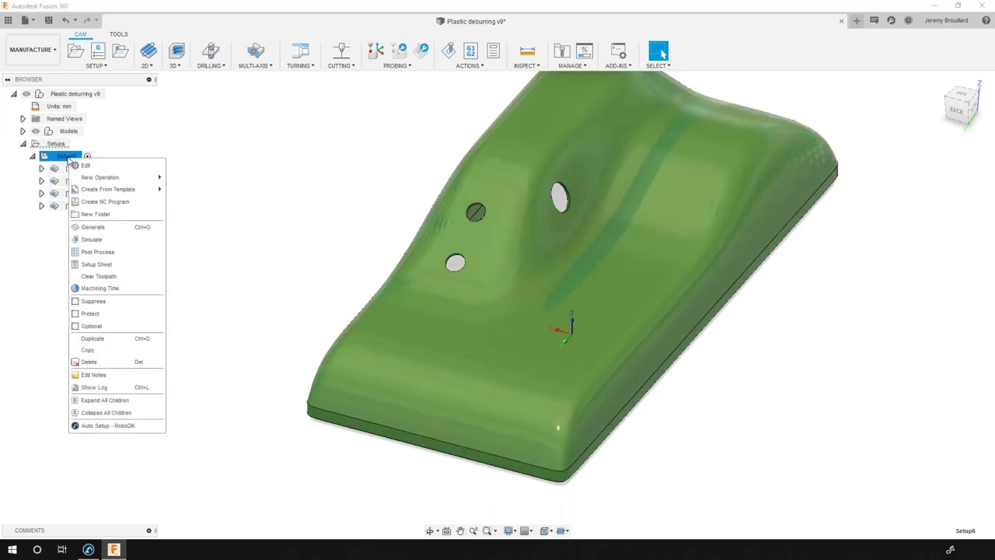
left_click(94, 239)
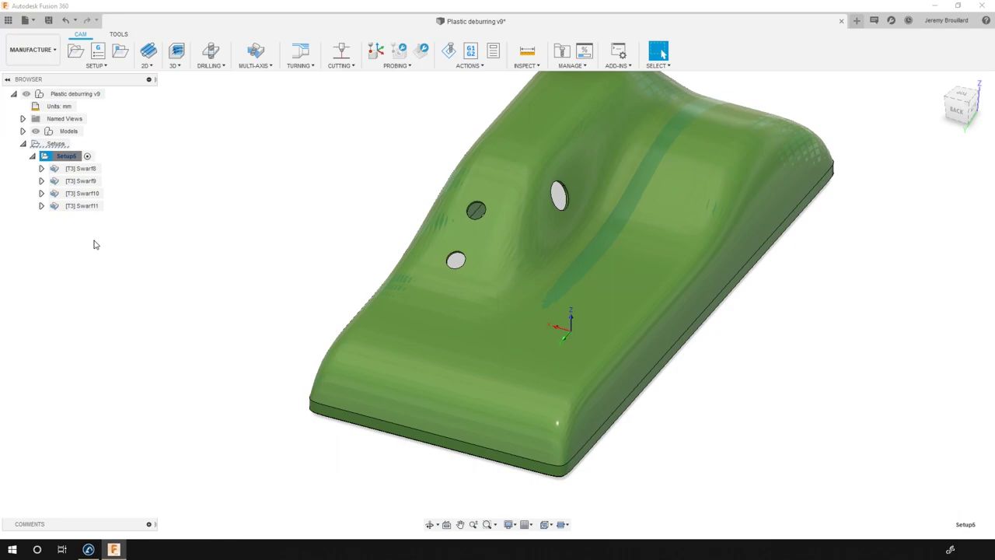
left_click(499, 489)
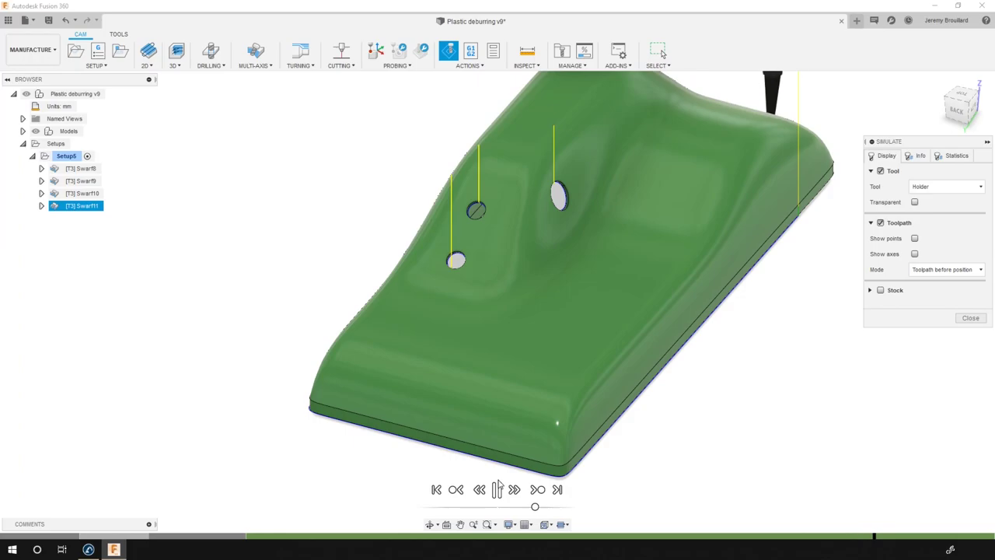
left_click(497, 489)
scroll(521, 365, "down", 2)
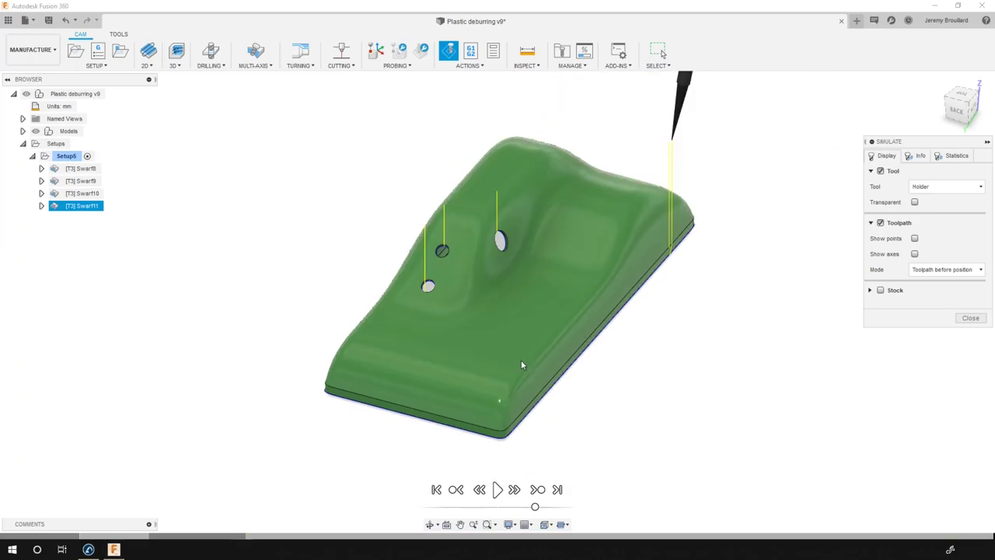
Select the Deburring reference frame in RoboDK, then return to Fusion 360.
left_click(89, 550)
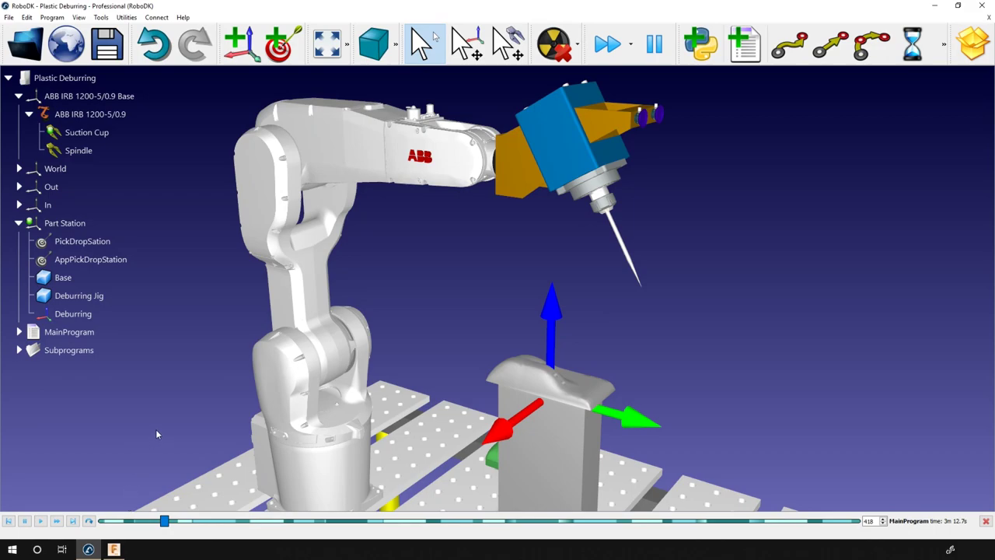
right_click(80, 314)
left_click(119, 358)
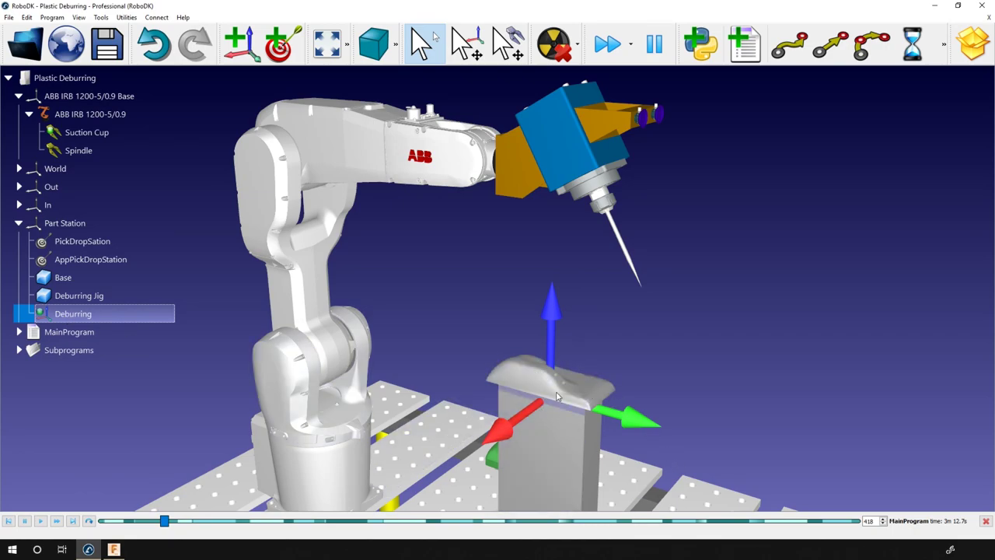
left_click(115, 550)
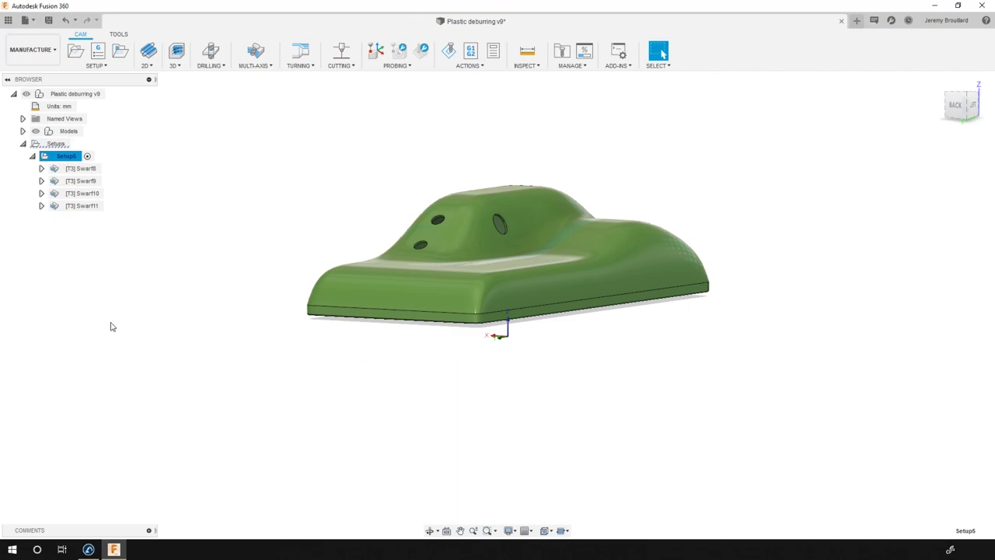
Load the CAM project into RoboDK from the ROBODK tools and switch to RoboDK.
left_click(88, 550)
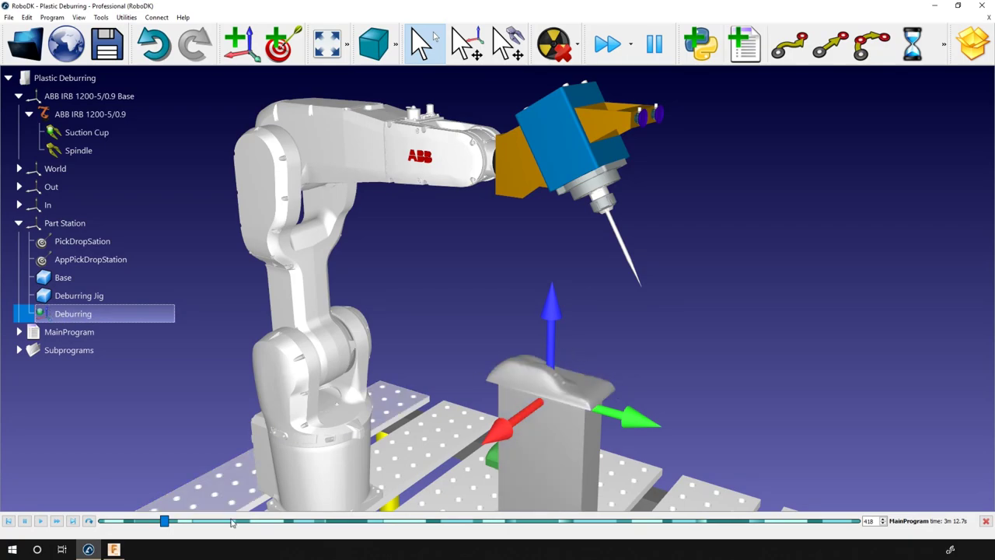
left_click(114, 550)
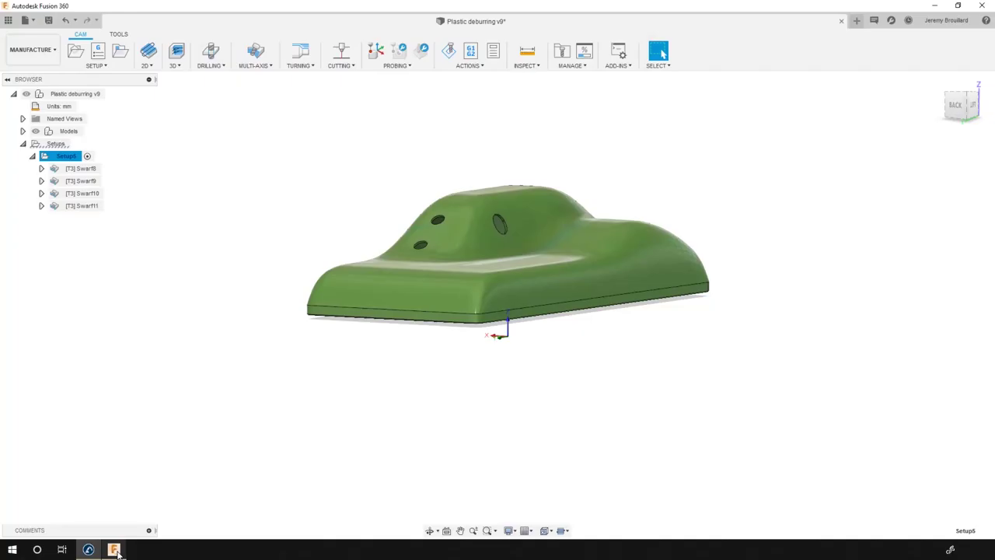
left_click(118, 35)
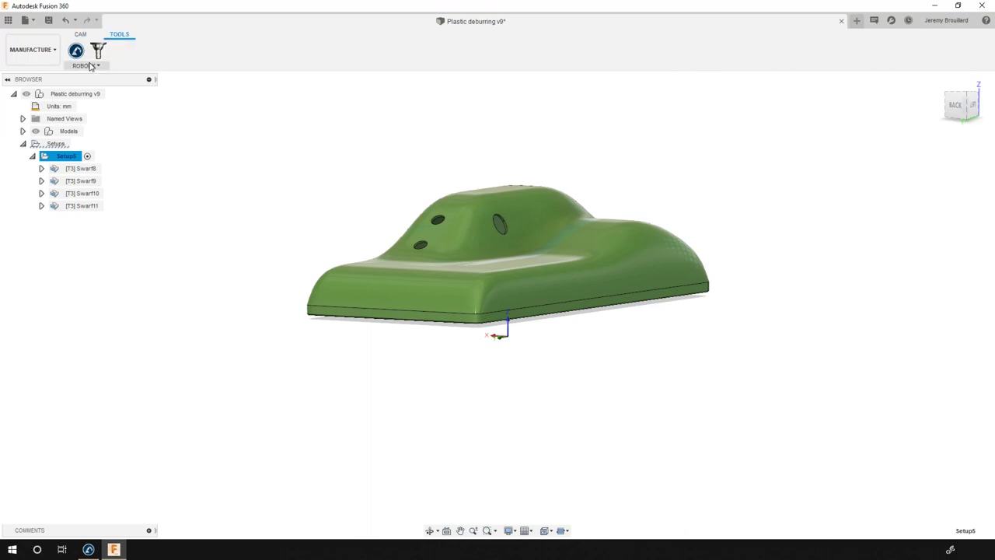
left_click(104, 54)
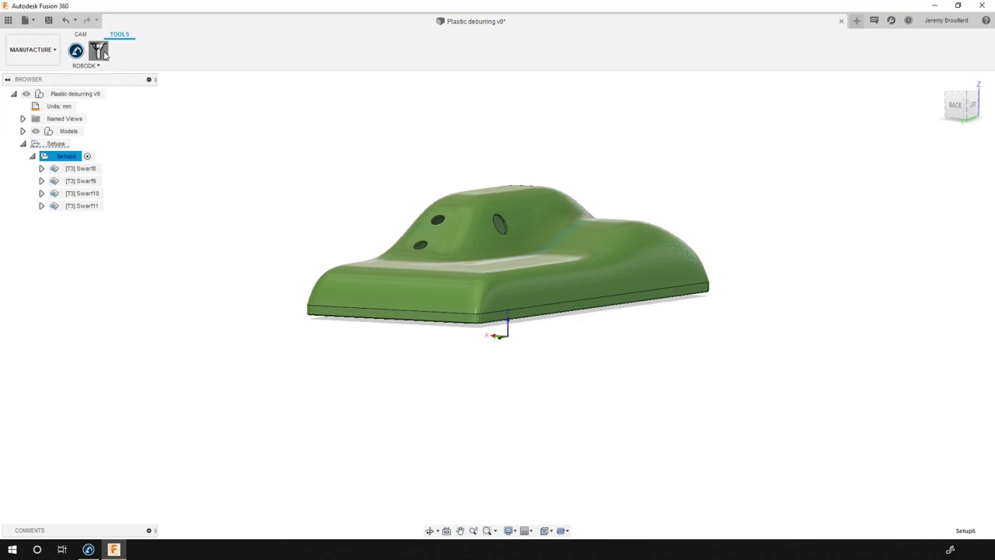
left_click(91, 549)
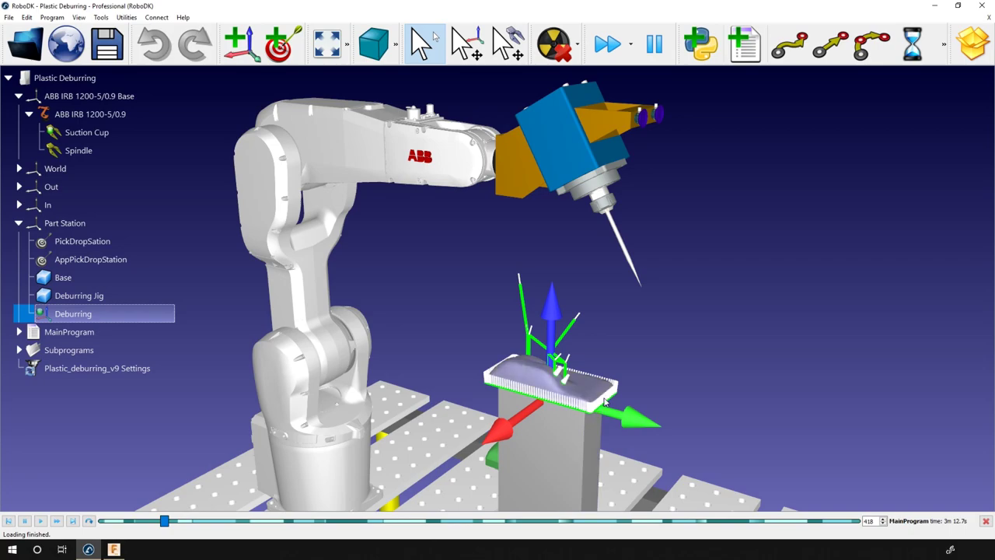
Orbit to the jig's other side and clear the Deburring reference selection.
scroll(593, 300, "up", 3)
left_click_drag(593, 300, 311, 299)
right_click(103, 315)
left_click(131, 329)
left_click(323, 275)
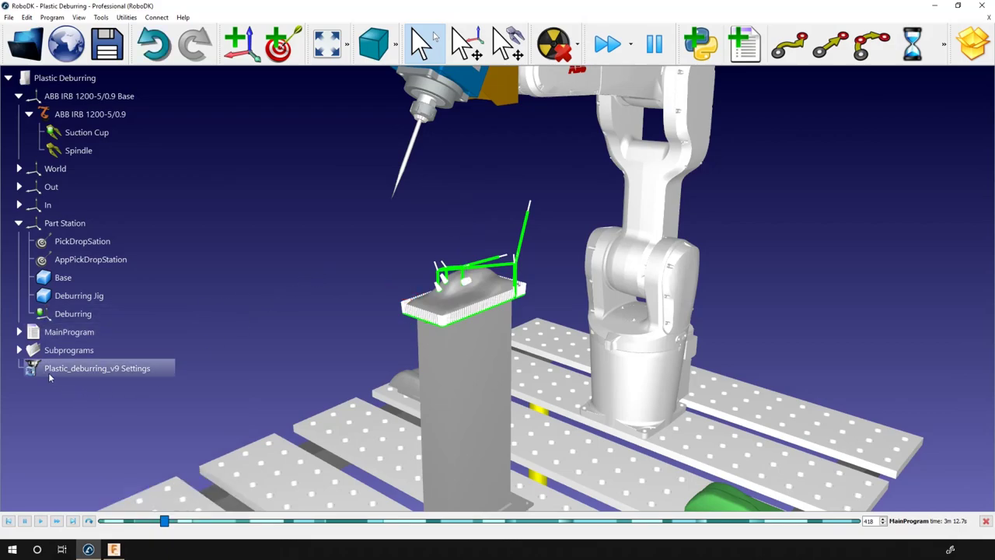
Rename Plastic_deburring_v9 Settings to 'Station 1 Settings'.
left_click(86, 372)
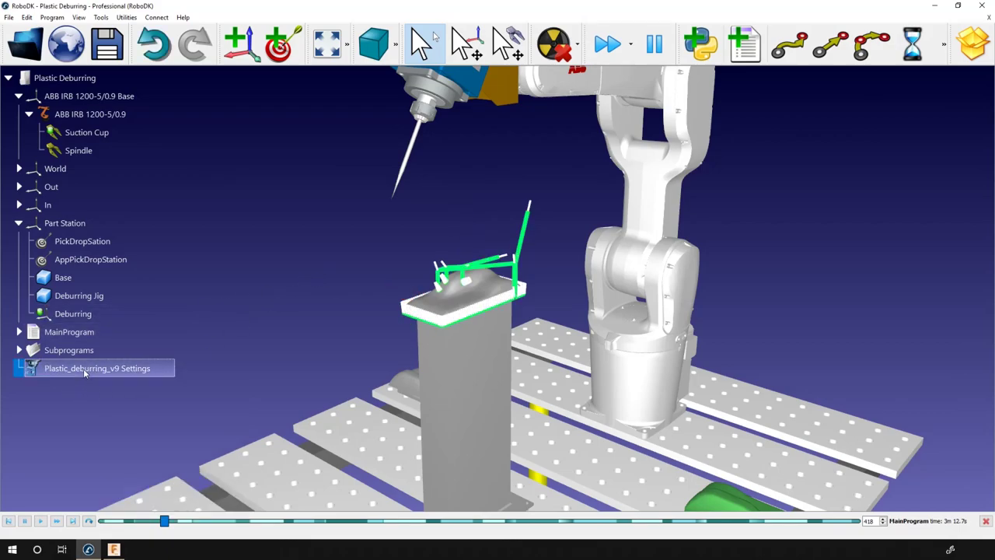
key("F2")
type("Sta")
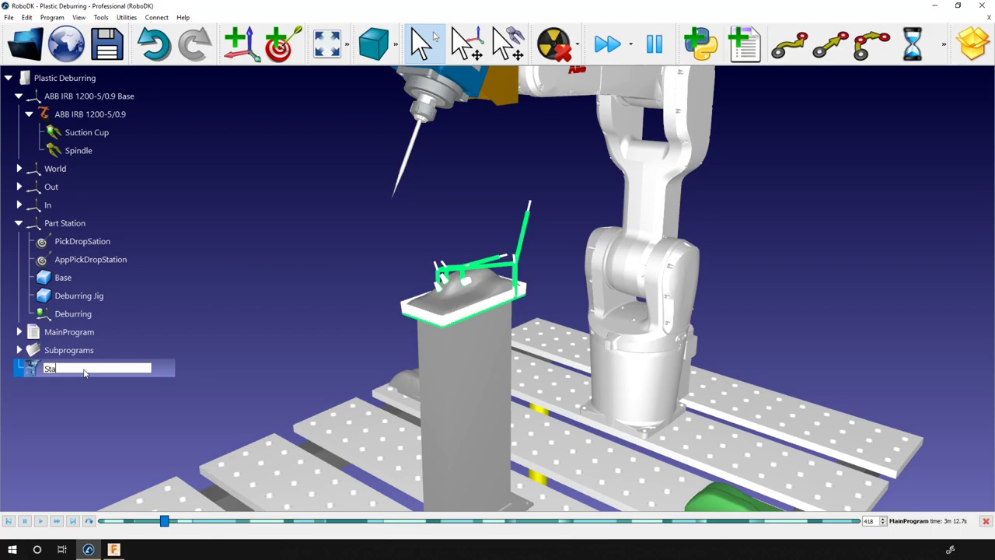
type("tion 1 Settings")
left_click(351, 278)
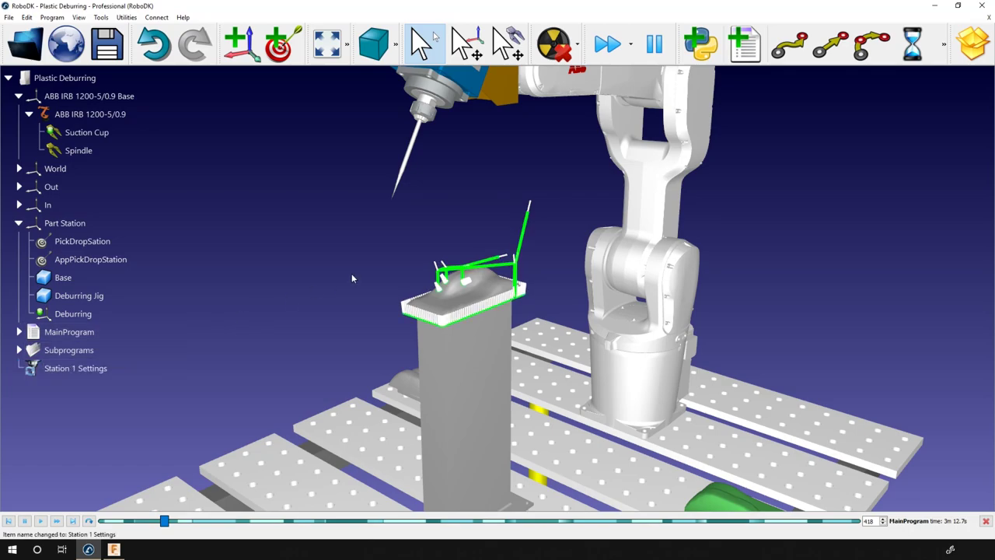
Set the Station 1 Settings tool to Spindle, then update and simulate the Station program.
double_click(108, 373)
left_click_drag(612, 257, 717, 151)
left_click(652, 192)
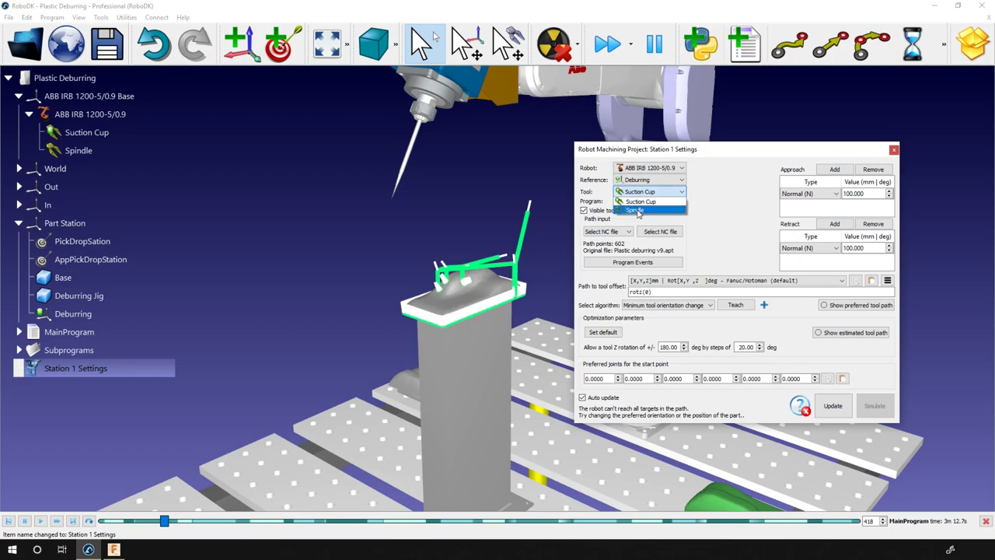
left_click(638, 211)
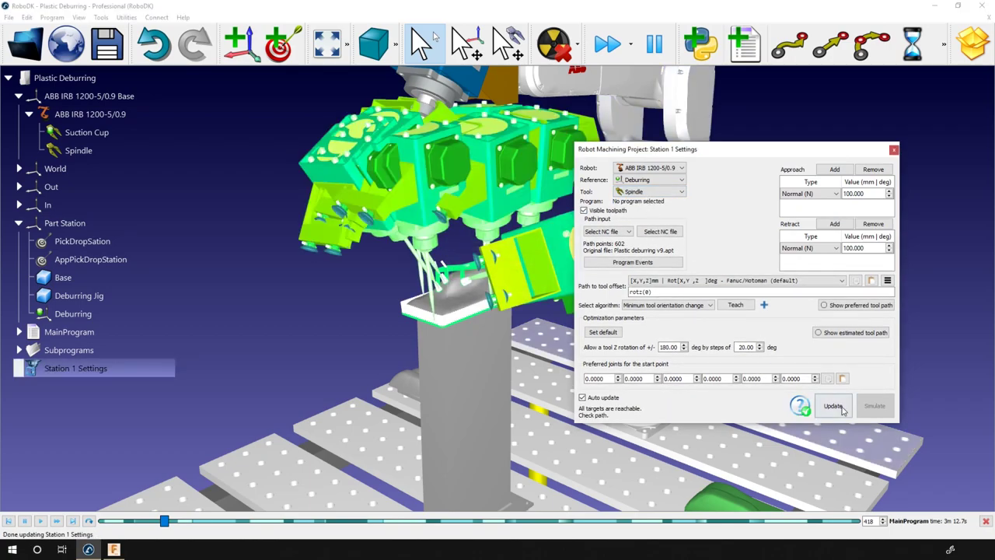
left_click(842, 408)
left_click(872, 420)
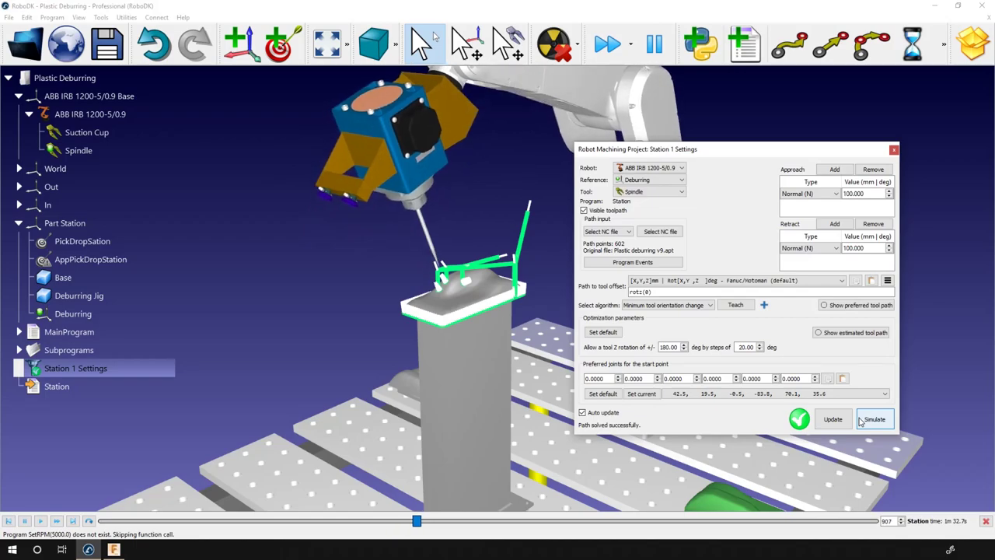
Delete the Approach and Retract moves, then recompute and re-simulate the path.
left_click(744, 127)
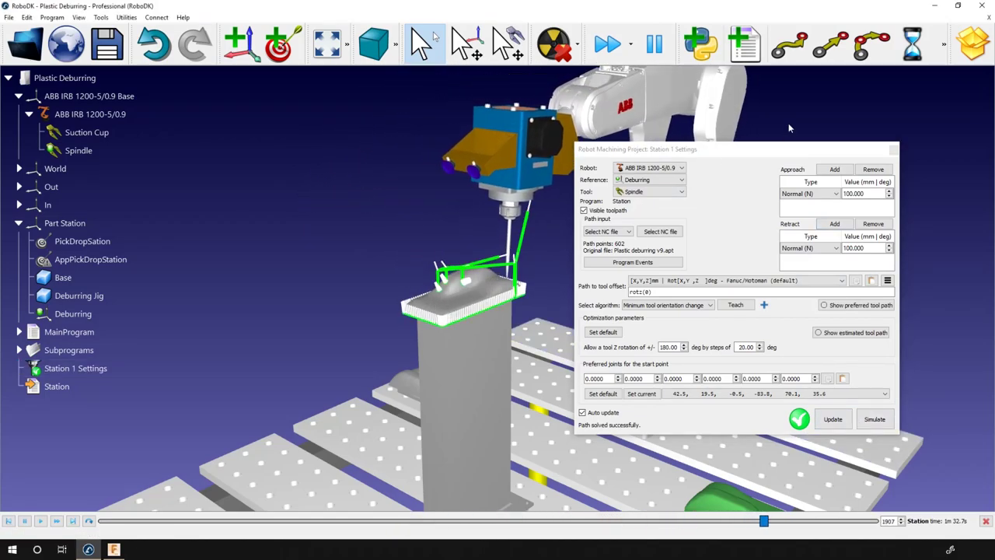
left_click(800, 192)
left_click(873, 169)
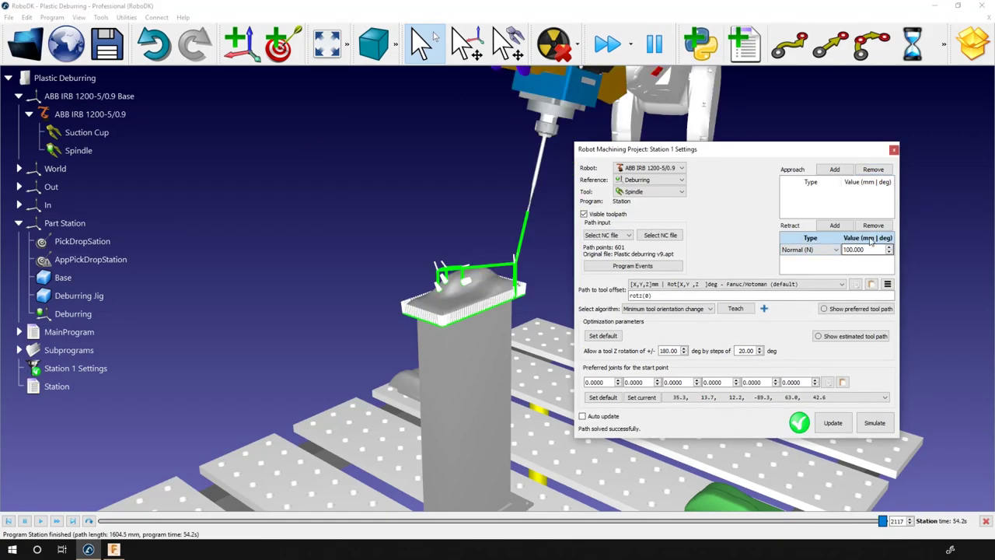
left_click(873, 226)
left_click(835, 425)
left_click(875, 422)
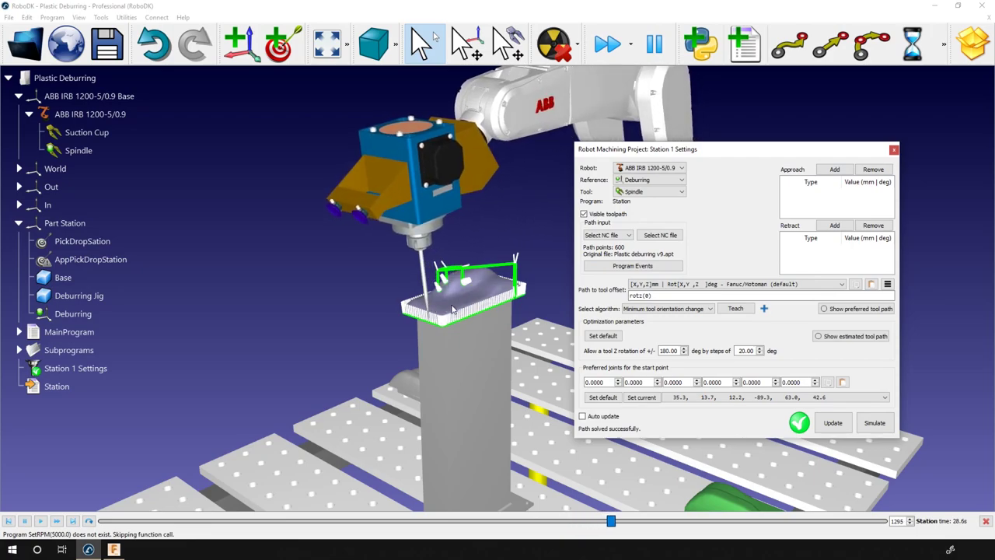
Enable Path approach and Path retract events calling Spindle(1) and Spindle(0), and confirm.
left_click(633, 266)
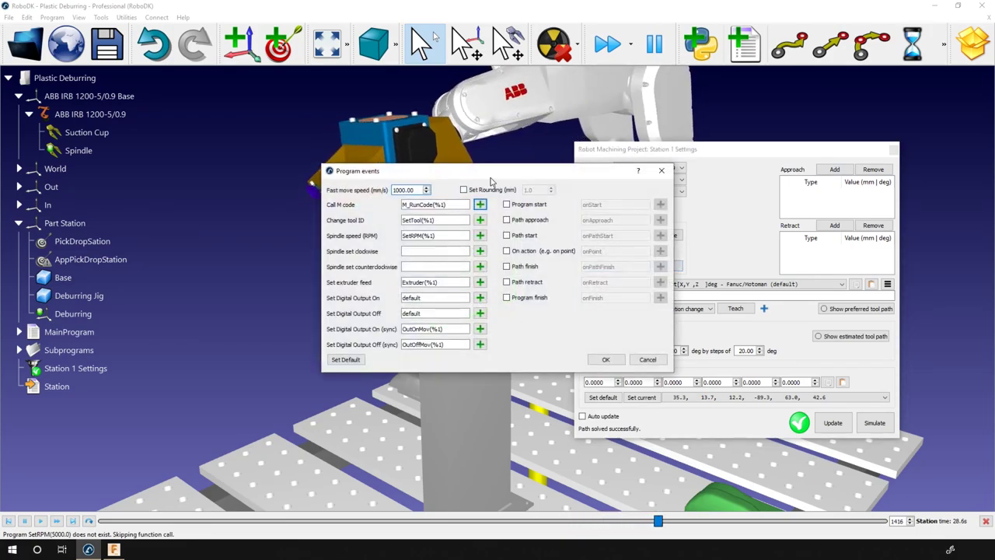
left_click_drag(492, 176, 729, 149)
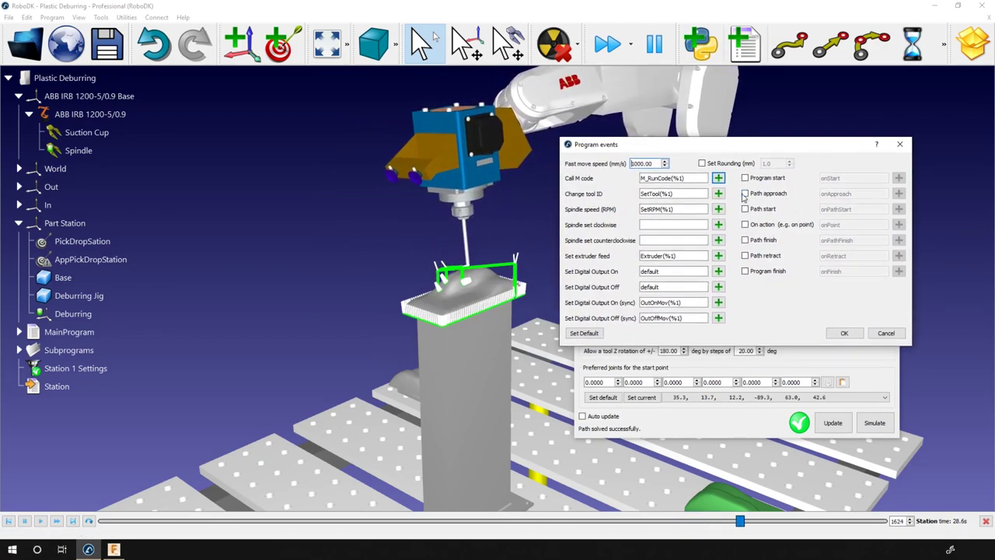
left_click(745, 194)
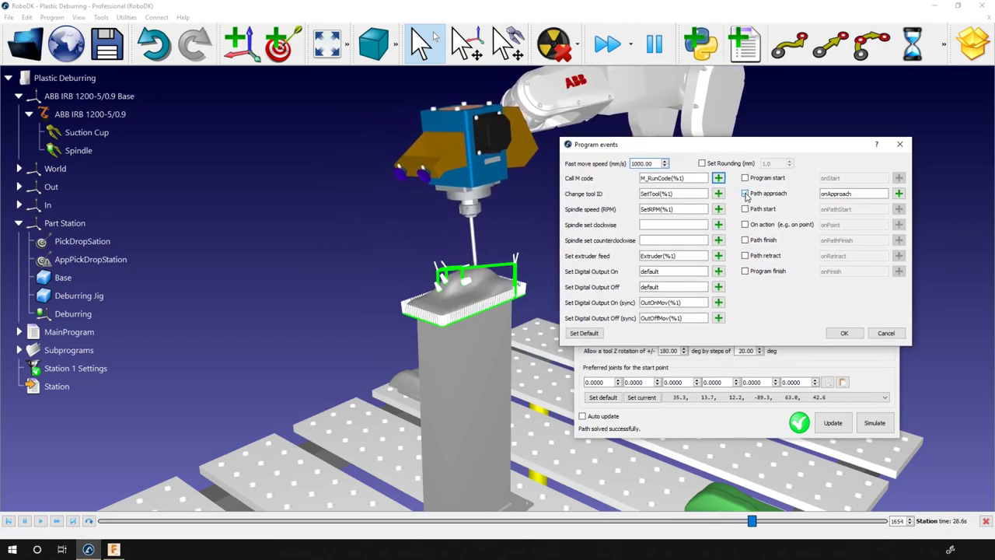
left_click(745, 256)
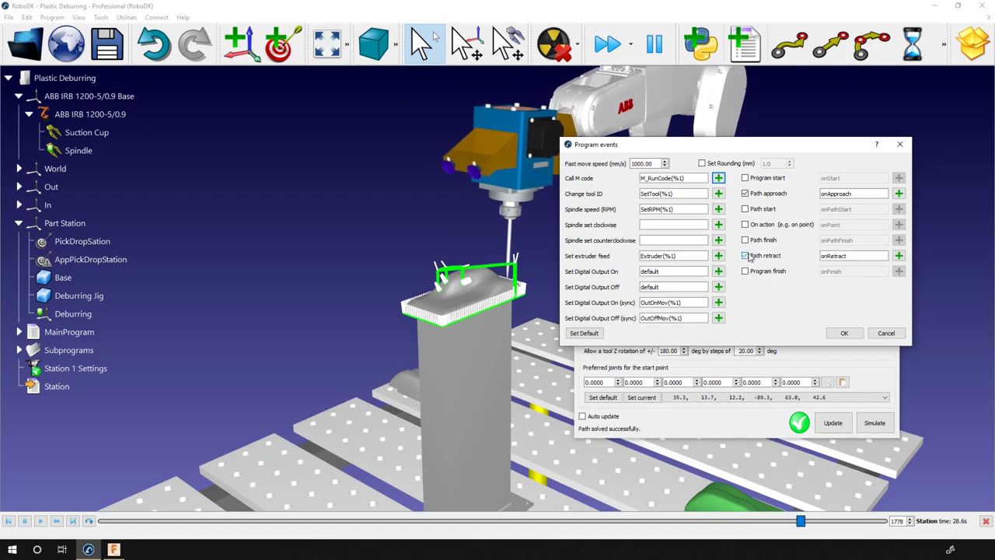
double_click(863, 194)
type("Spindle(1")
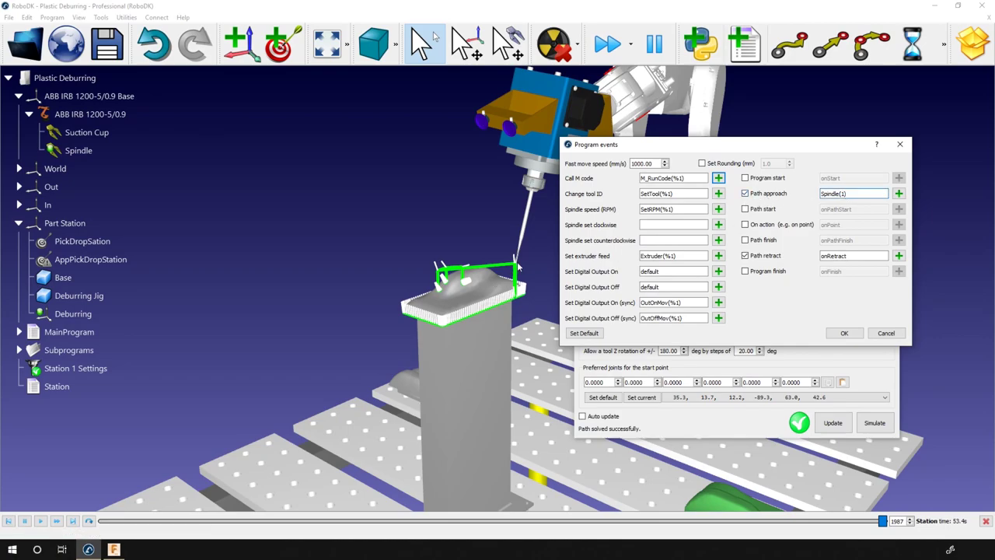
double_click(834, 256)
type("Spindle(0")
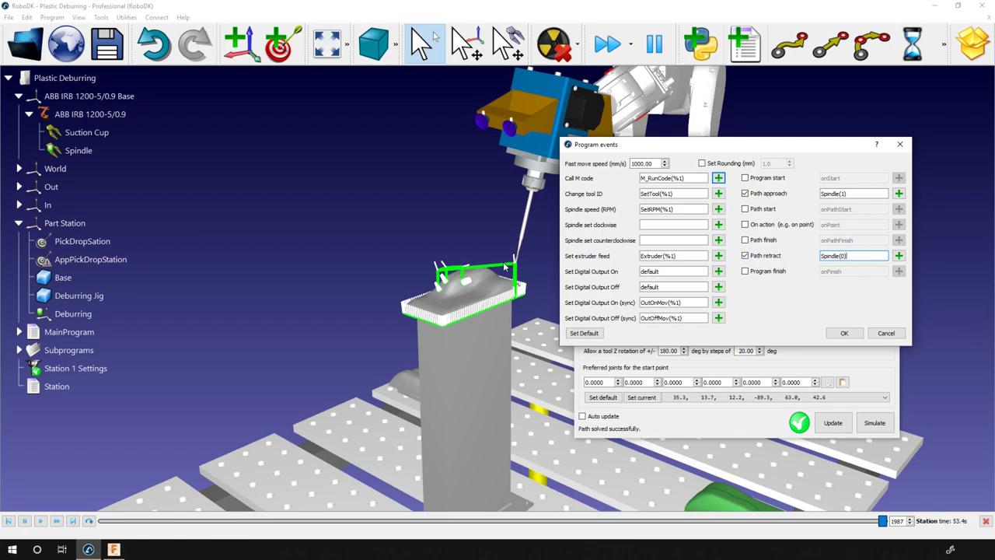
left_click(848, 333)
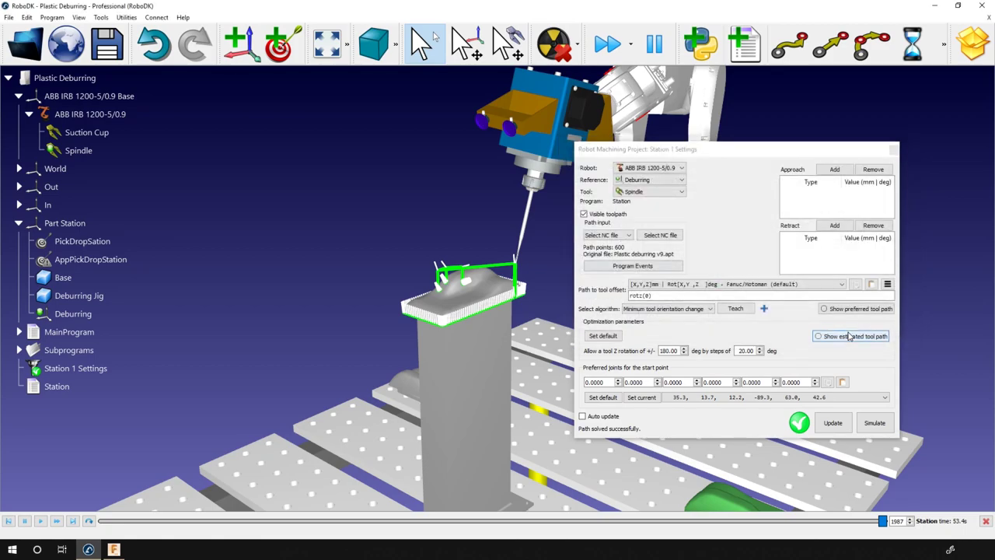
Recompute the toolpath with the new events and rename the Station program to Station 1.
left_click(833, 422)
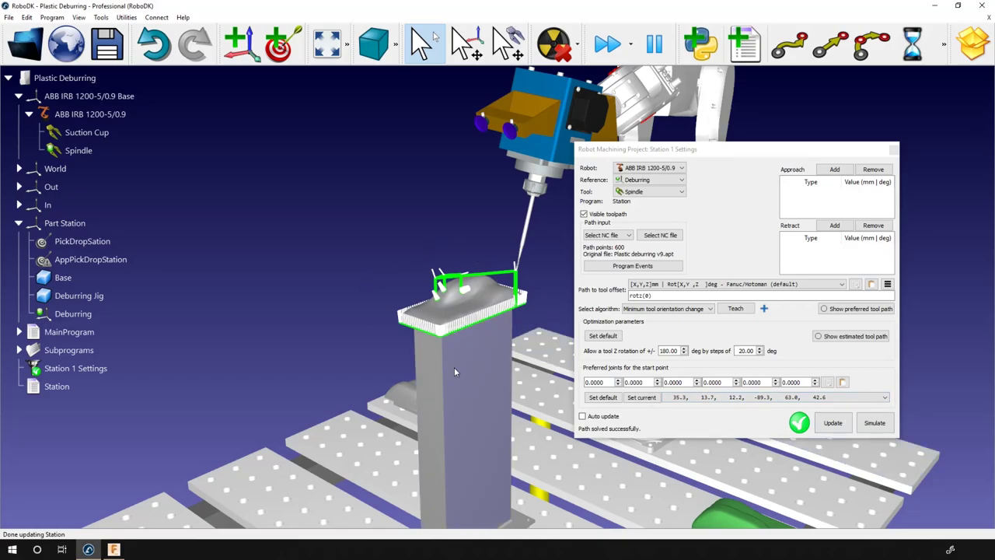
left_click(893, 151)
left_click(83, 386)
key("F2")
key("End")
type("1")
left_click(209, 427)
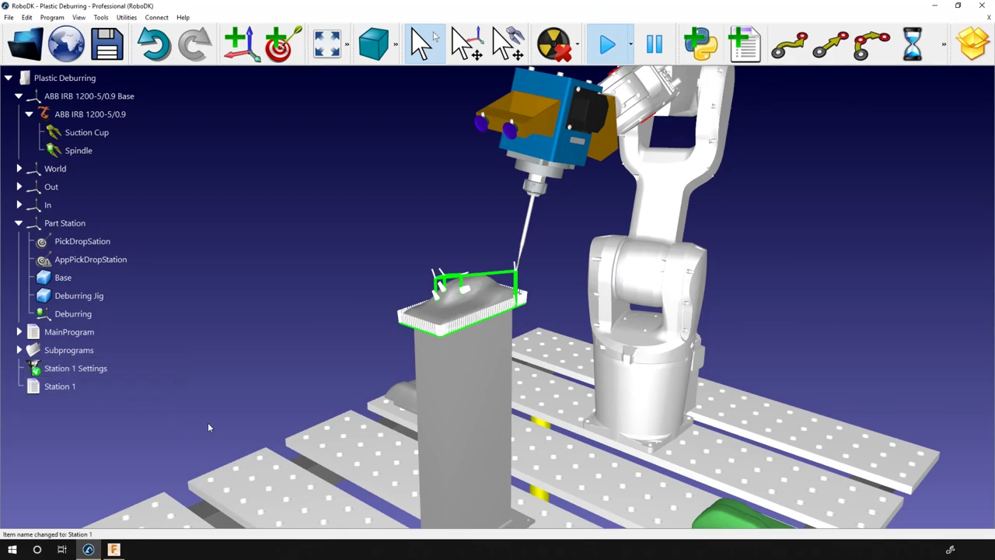
Run the MainProgram simulation in fast-forward.
left_click(74, 332)
double_click(74, 332)
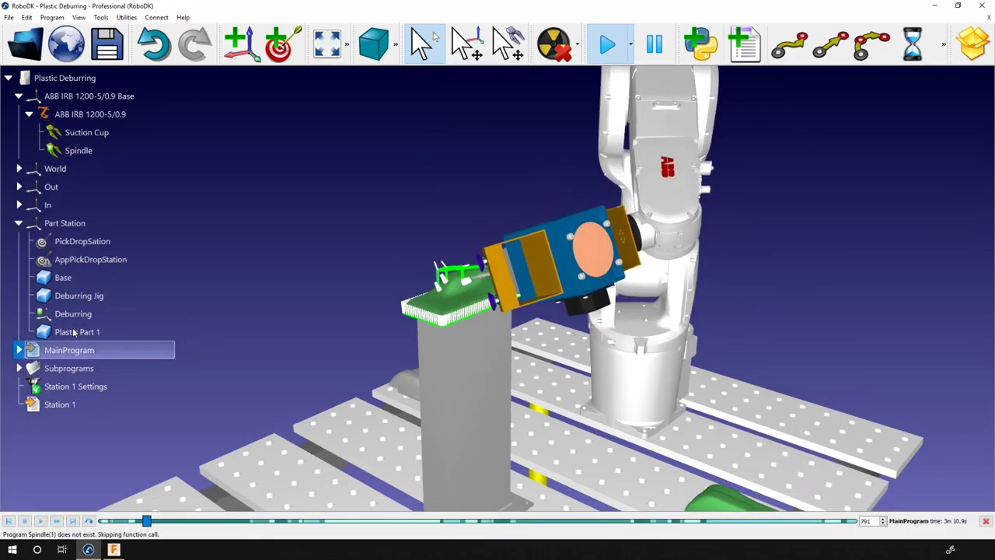
key("space")
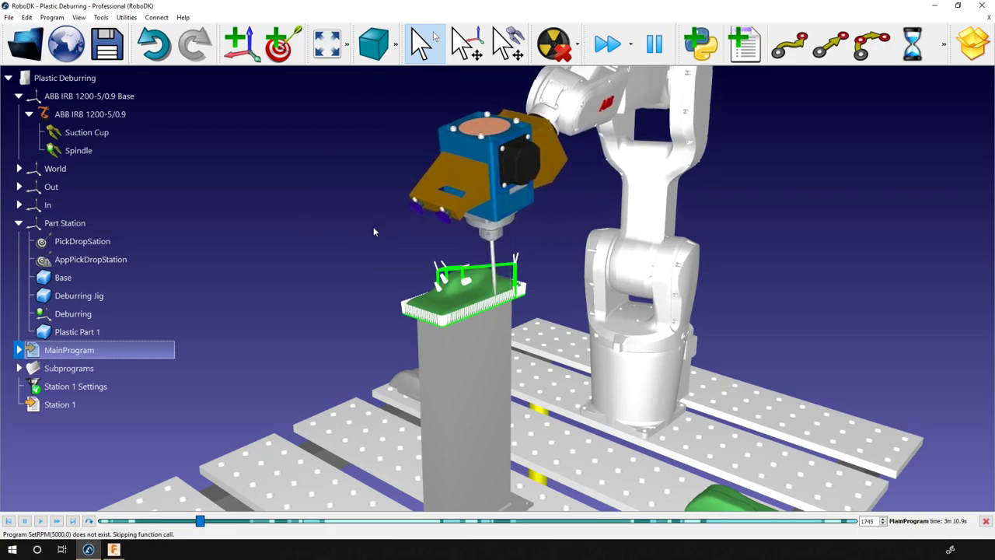
Turn off Visible toolpath for Station 1 Settings.
left_click(47, 387)
right_click(66, 385)
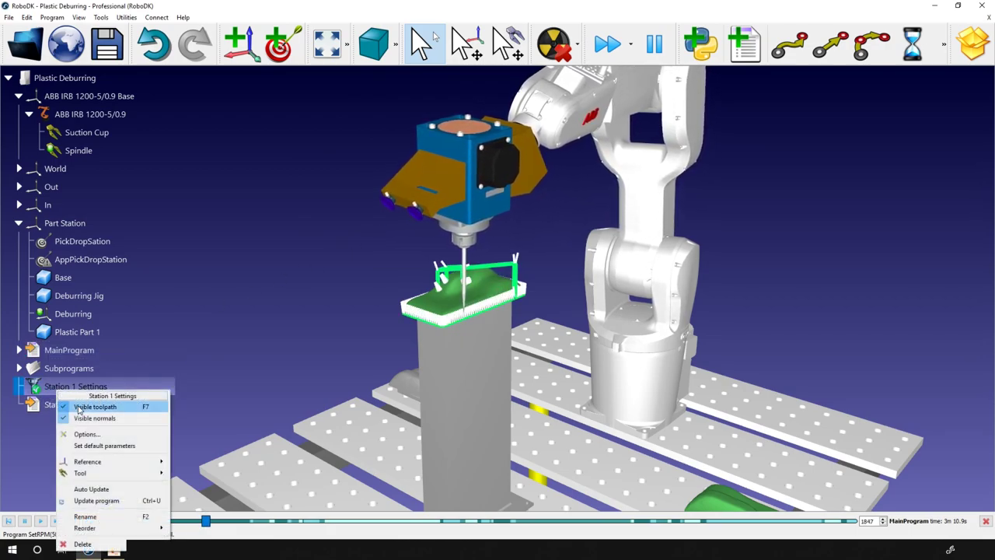
left_click(78, 405)
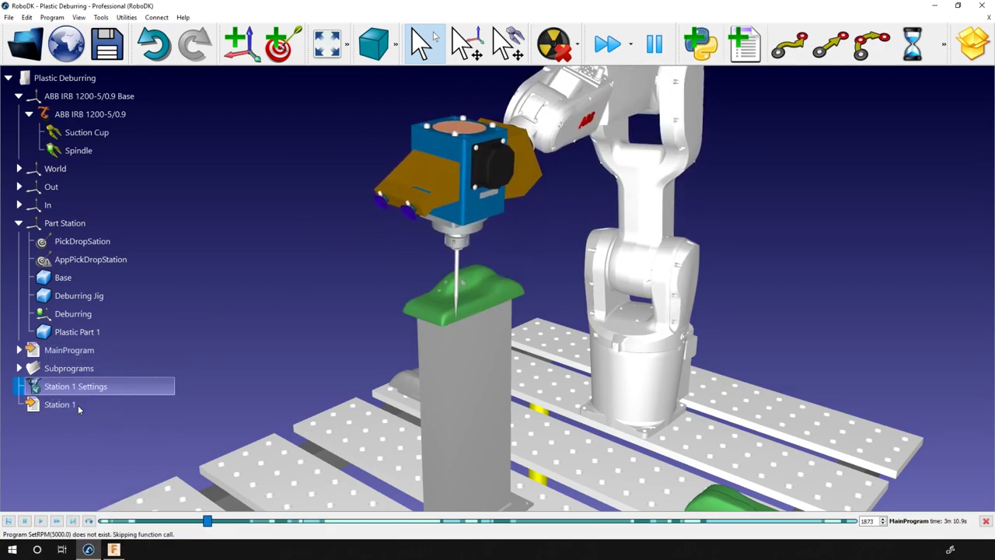
left_click(216, 329)
scroll(283, 354, "down", 4)
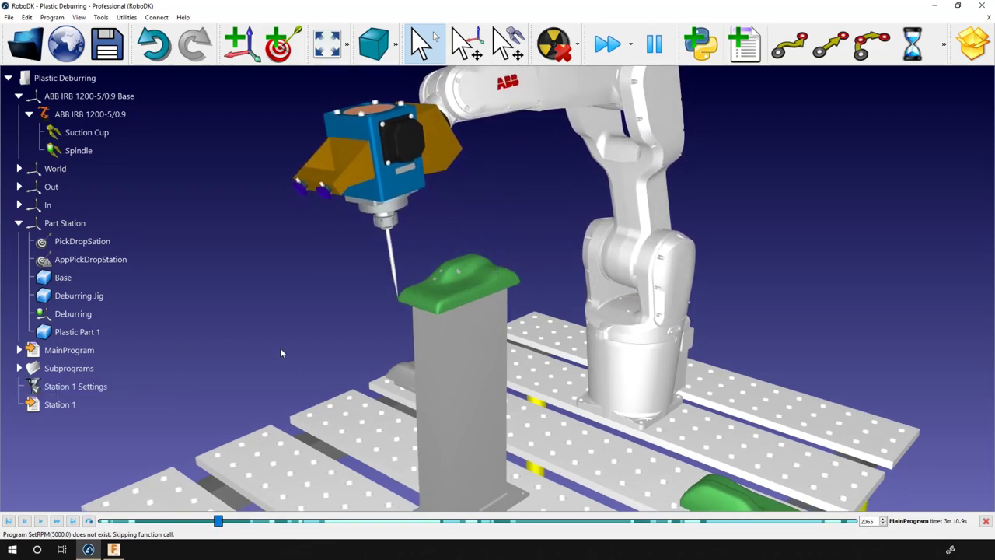
scroll(288, 388, "down", 1)
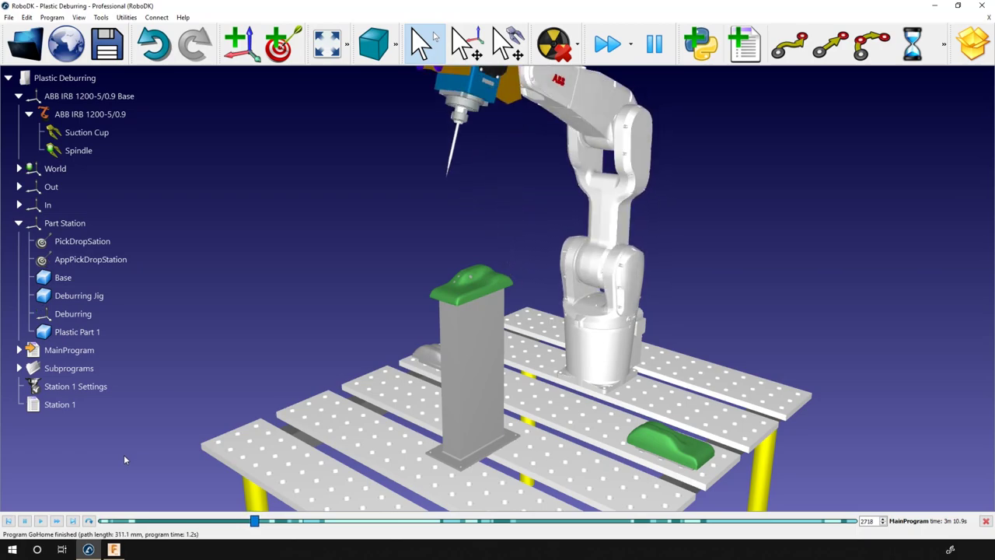
Assign the ABB RAPID IRC5 post processor to Station 1 and generate its robot program.
right_click(43, 405)
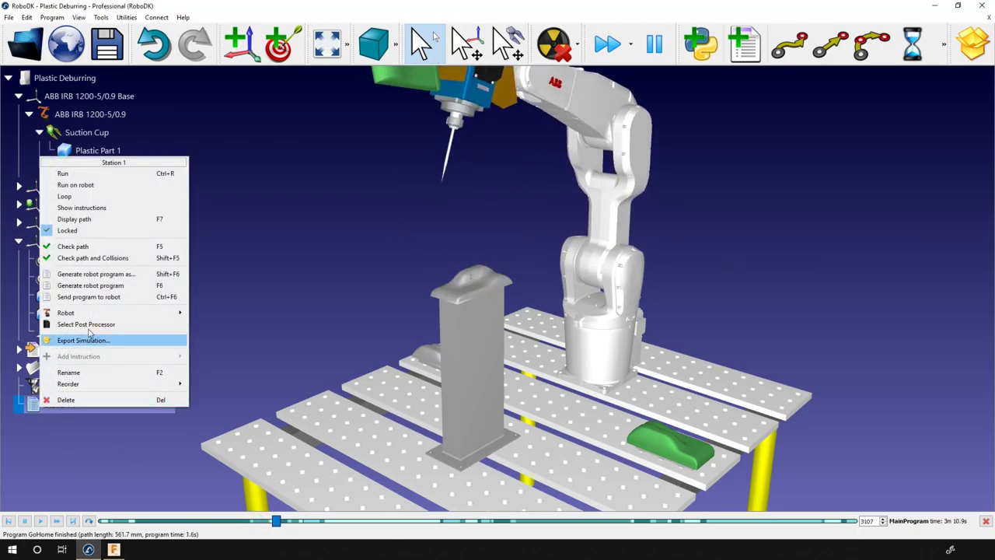
left_click(89, 325)
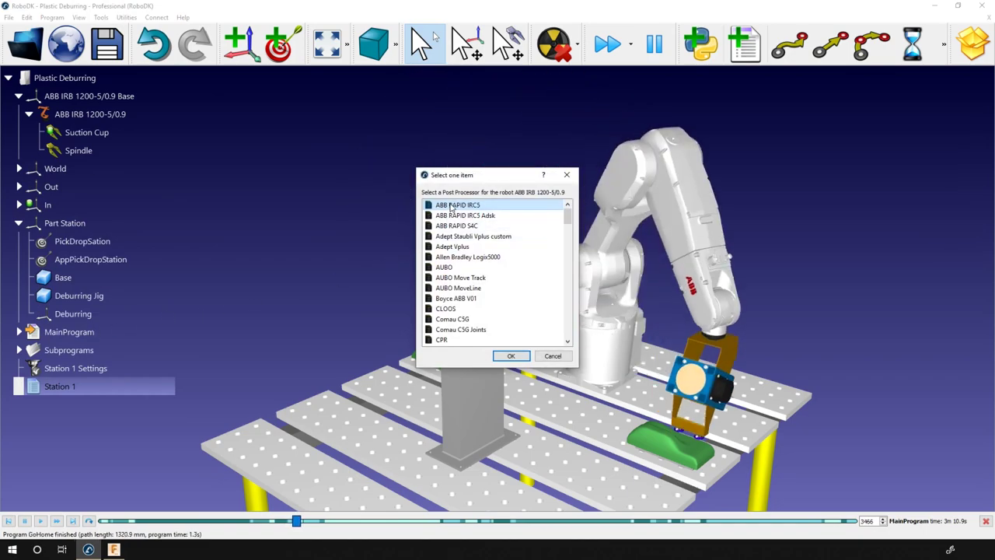
left_click(512, 356)
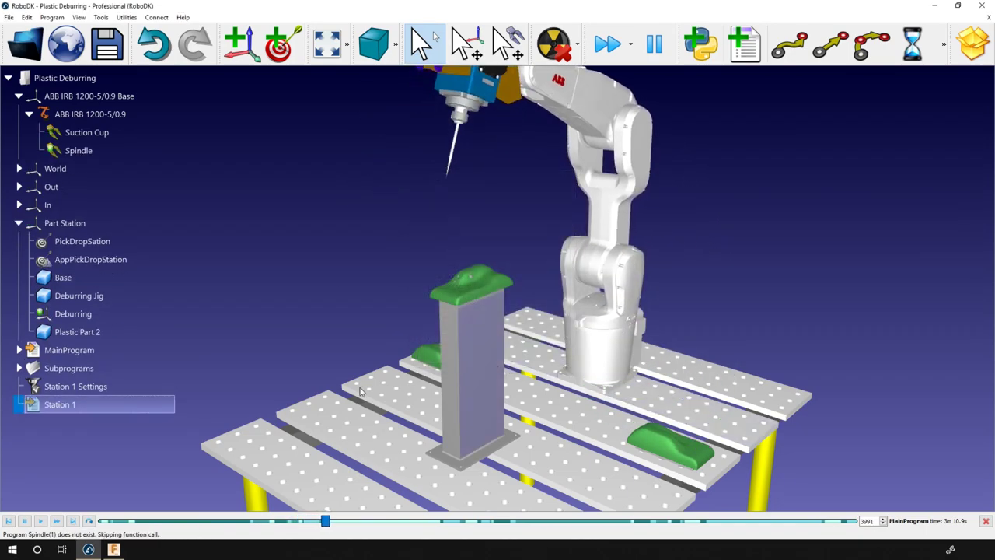
right_click(72, 406)
left_click(105, 284)
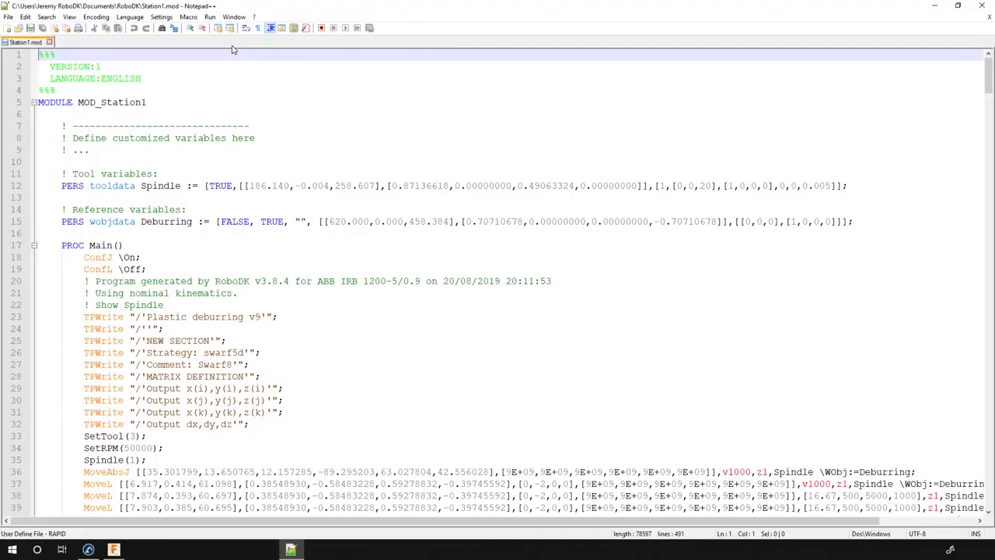
Scroll through Station1.mod and highlight the Spindle(1) call on line 35.
scroll(234, 138, "down", 9)
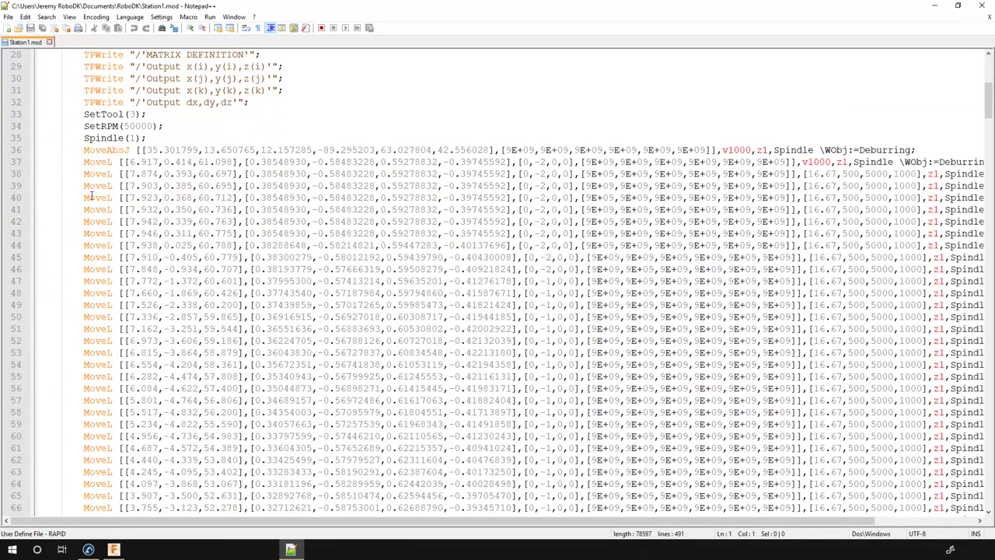
scroll(120, 256, "down", 8)
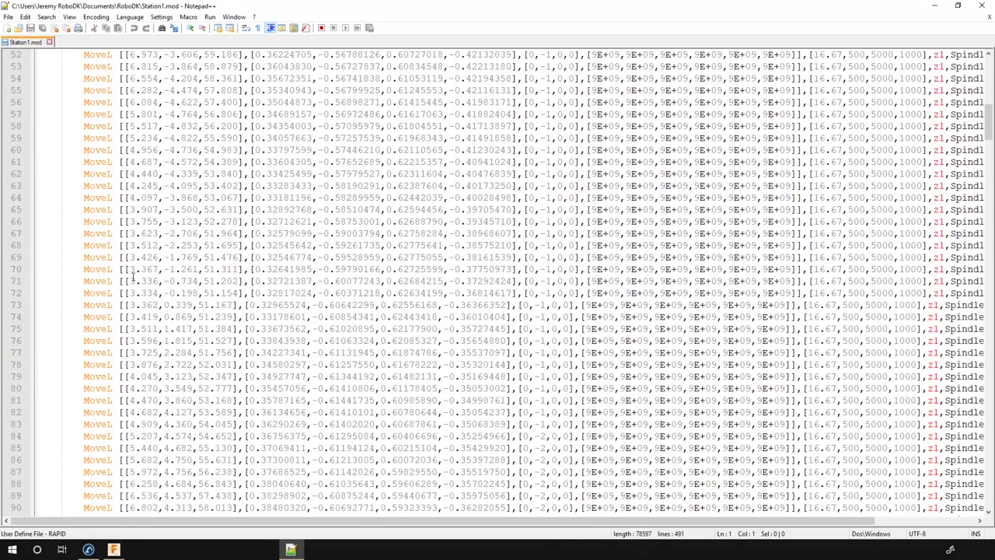
scroll(134, 287, "down", 4)
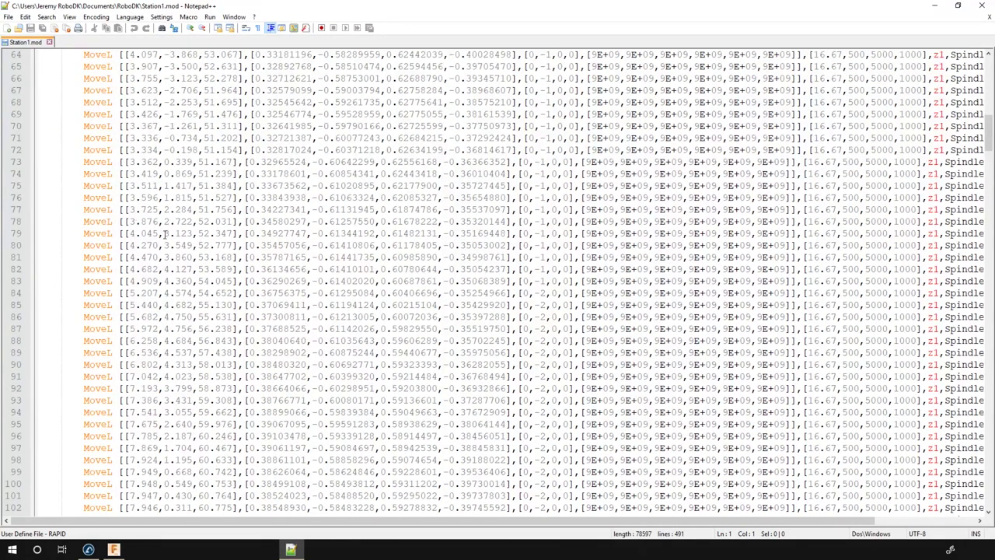
left_click_drag(985, 146, 982, 98)
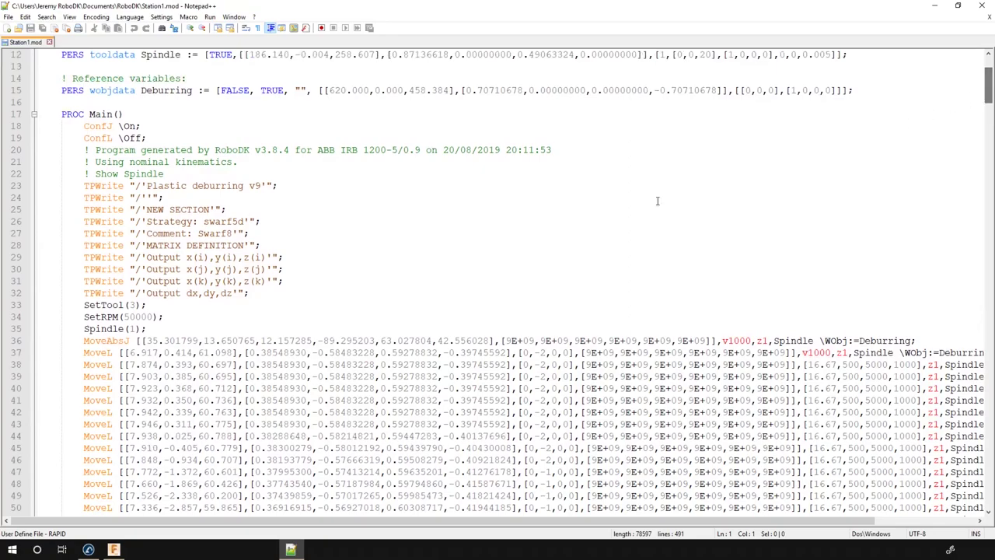
left_click_drag(152, 328, 86, 329)
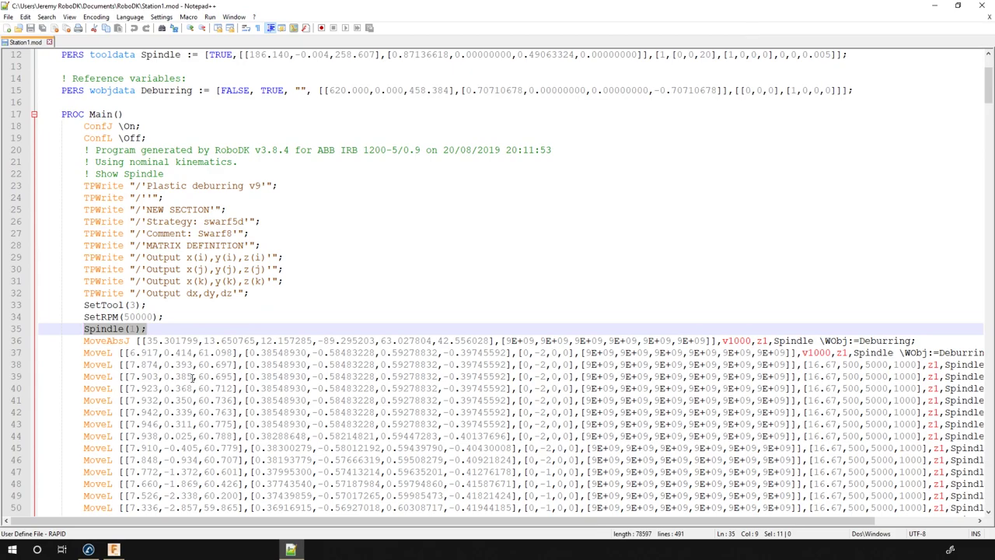
left_click(149, 329)
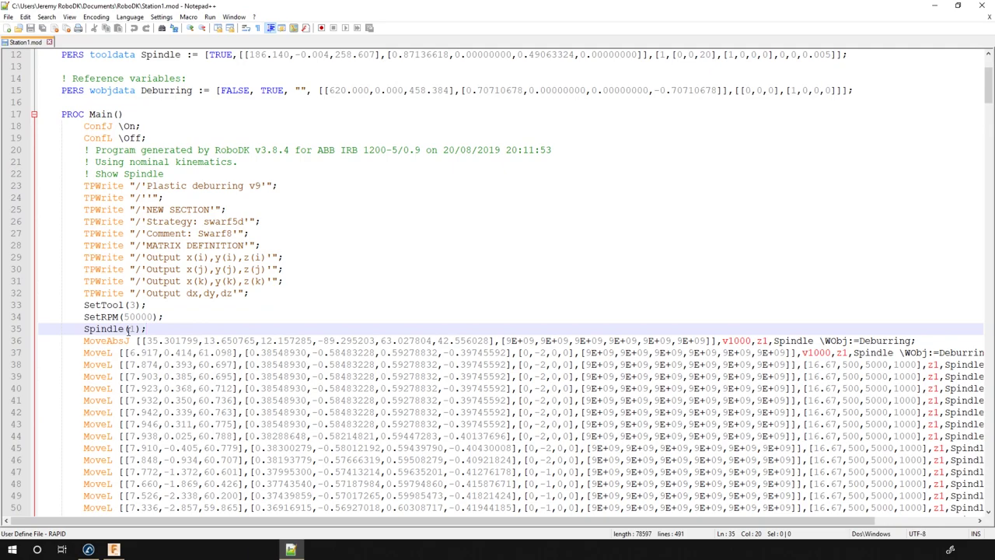
left_click_drag(169, 319, 85, 305)
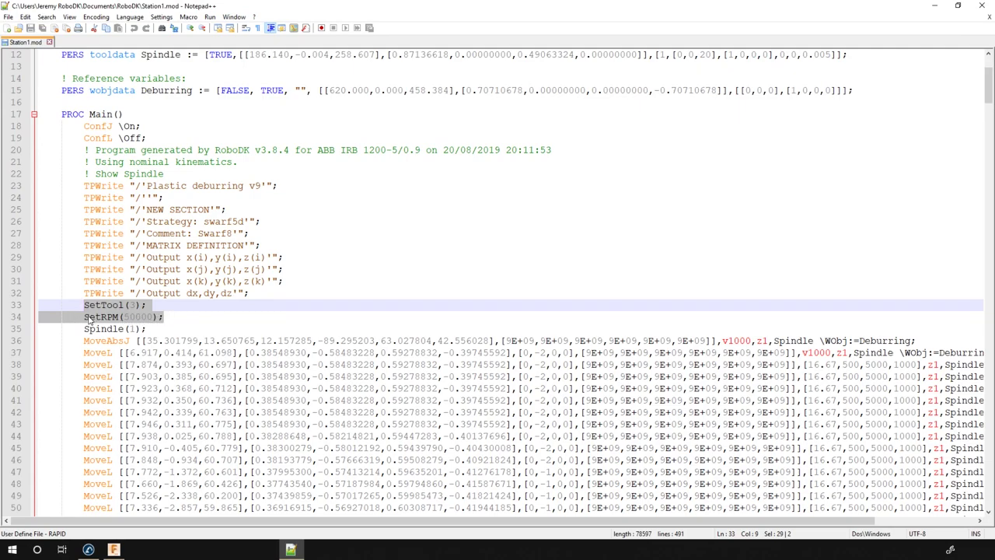
left_click_drag(84, 317, 164, 318)
left_click(146, 350)
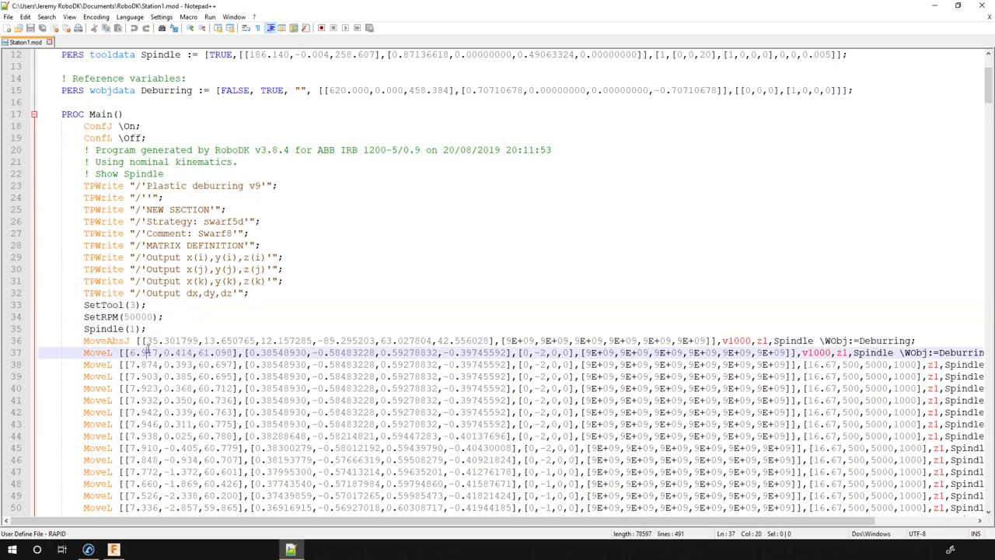
Minimize Notepad++ to return to the RoboDK deburring simulation.
left_click(933, 7)
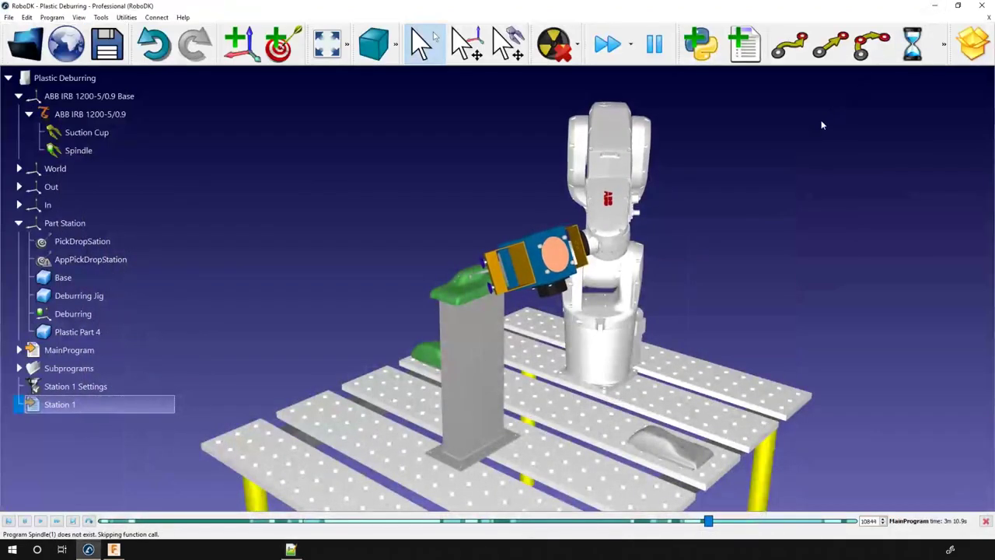